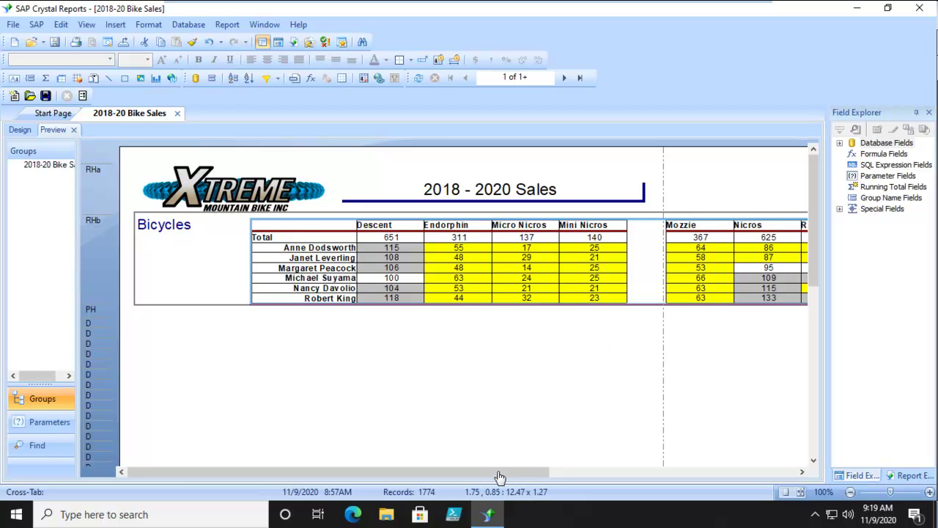
- Switch the report to the design view and open the Cross-Tab Expert for the Bicycles cross-tab in Report Header b
drag(530, 471, 737, 477)
drag(582, 471, 194, 478)
click(20, 129)
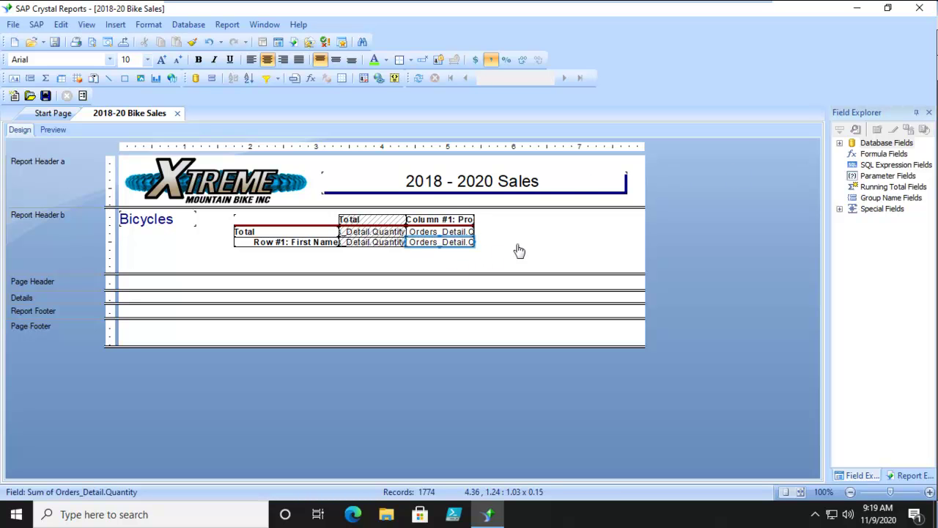
click(472, 219)
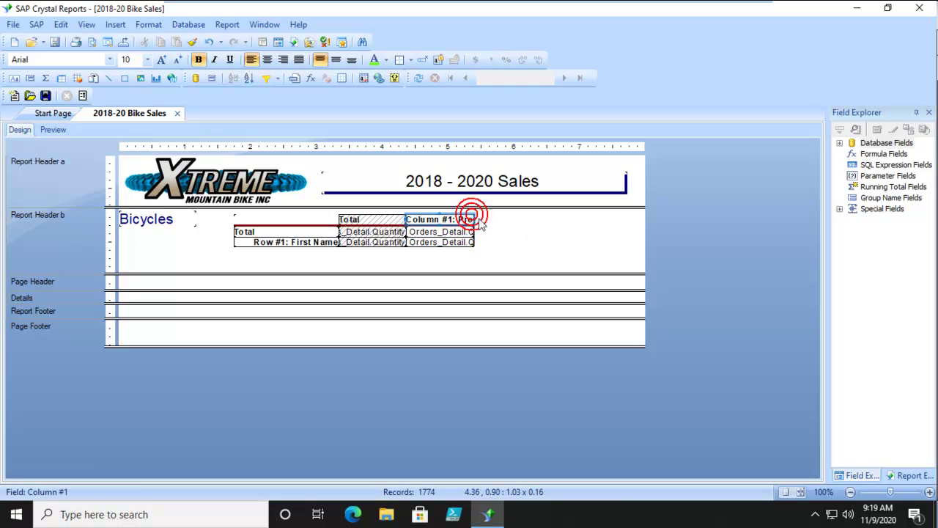
click(359, 215)
click(326, 213)
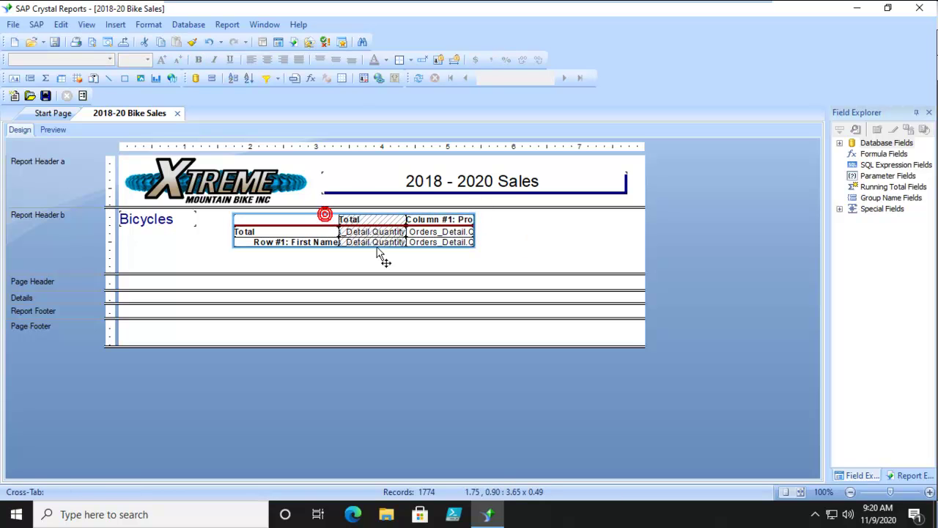
right_click(474, 215)
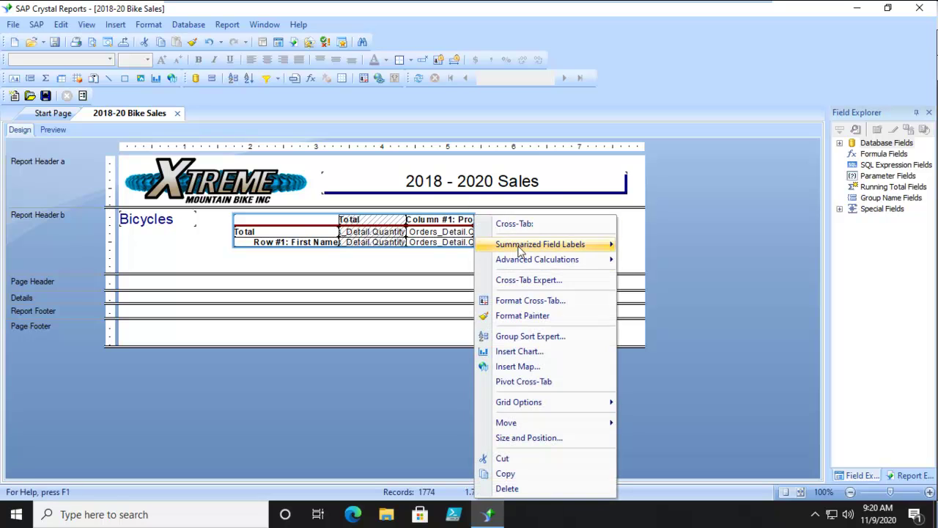
click(517, 282)
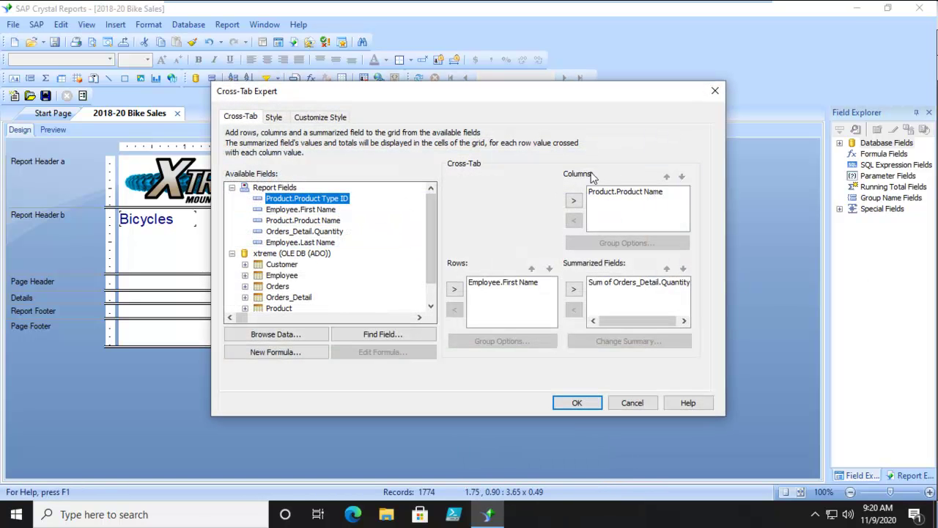
- Set the group options of the Product.Product Name column to sort and group in specified order
click(616, 192)
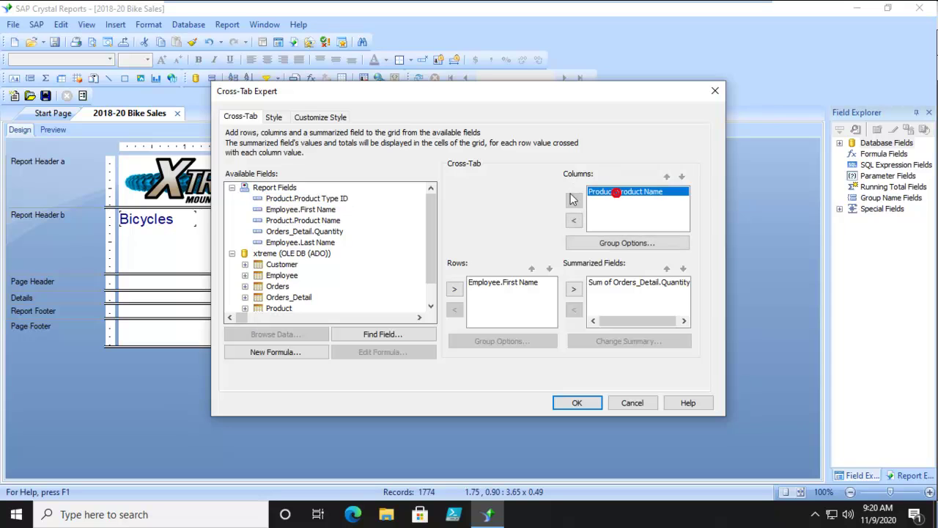
click(618, 244)
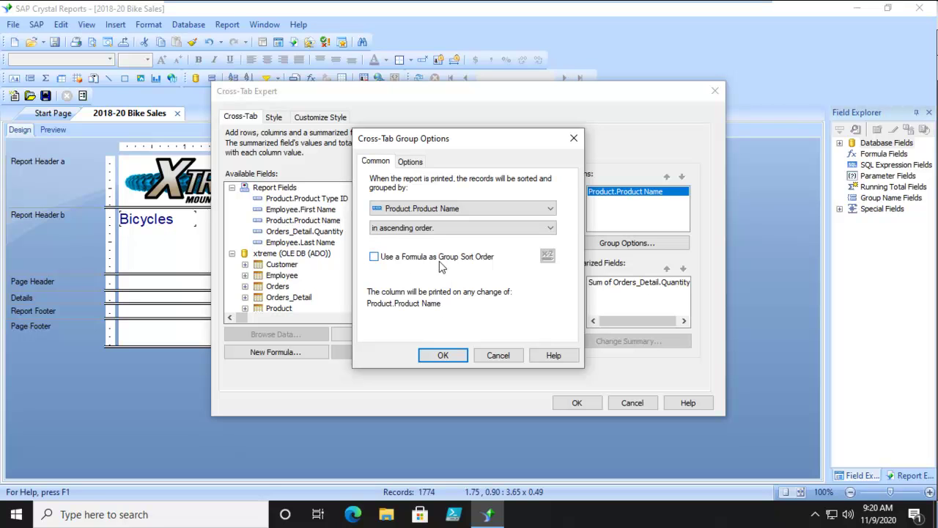
click(434, 210)
click(431, 209)
click(410, 228)
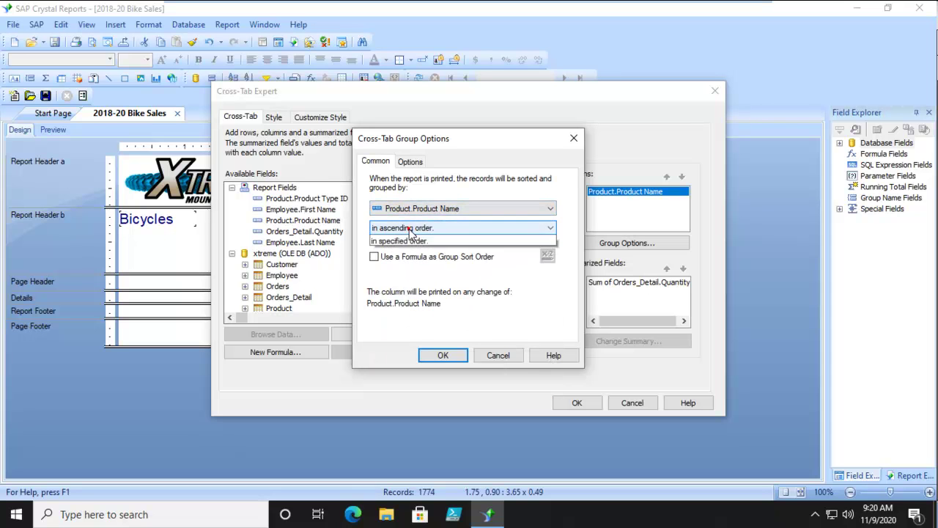
click(409, 231)
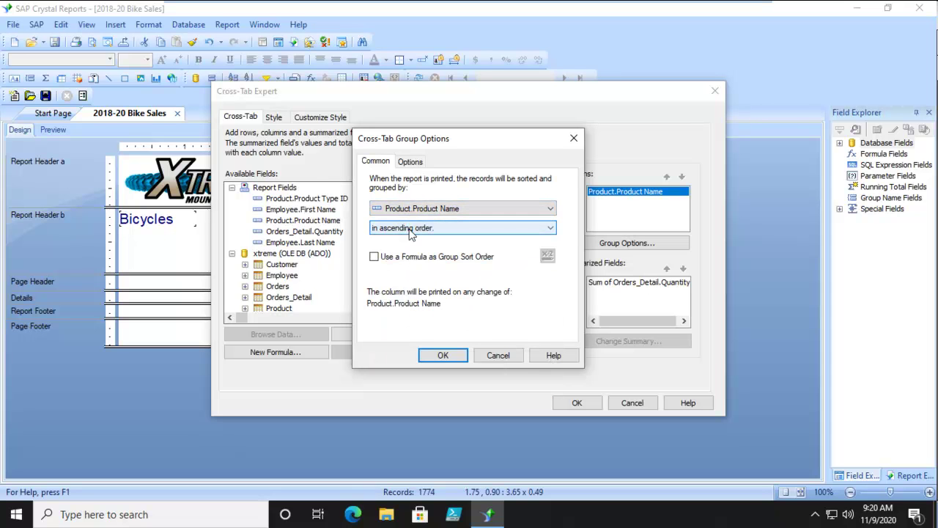
click(408, 162)
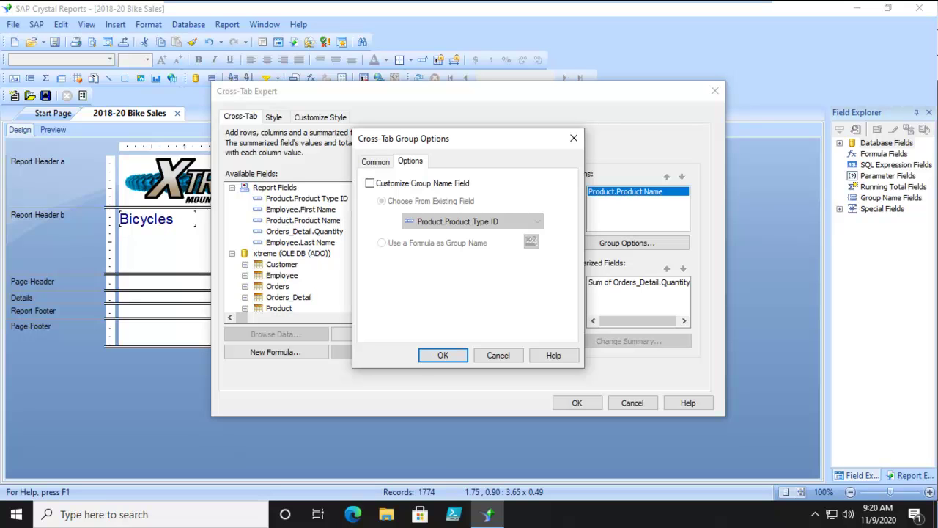
click(374, 161)
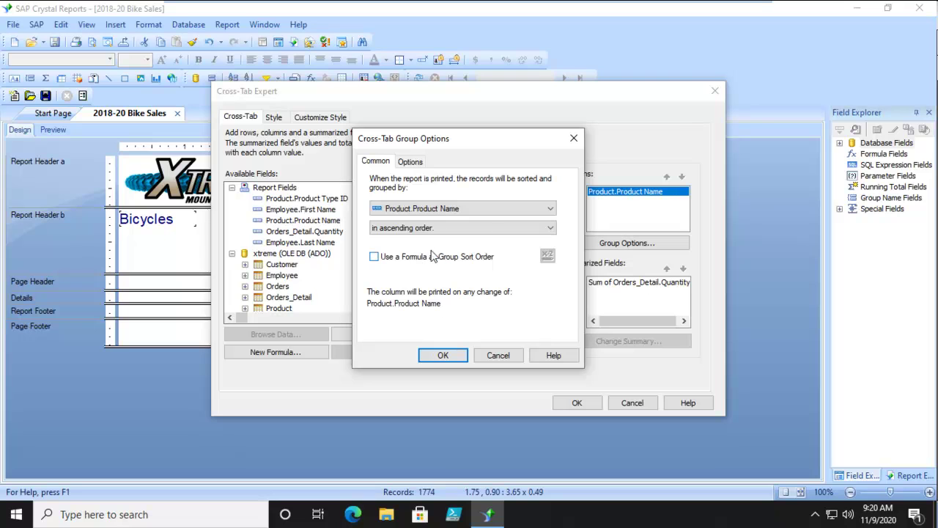
click(411, 227)
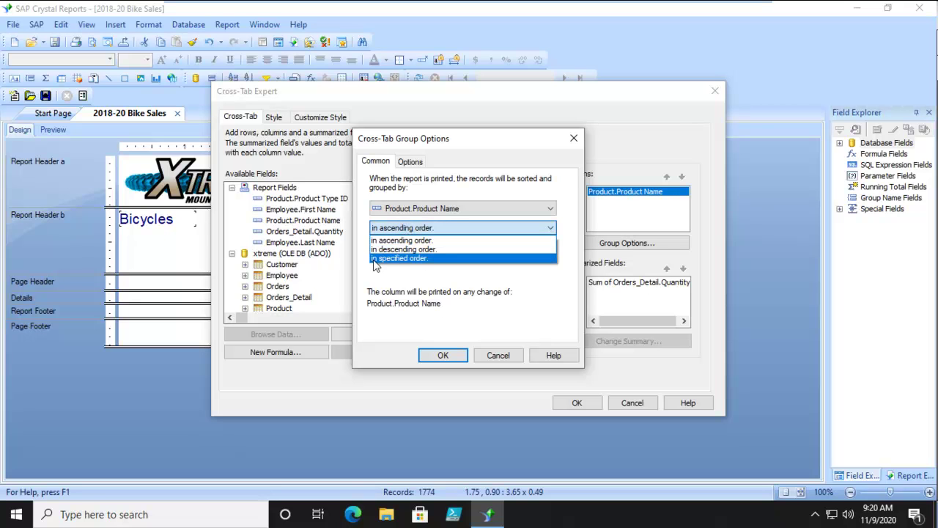
click(426, 259)
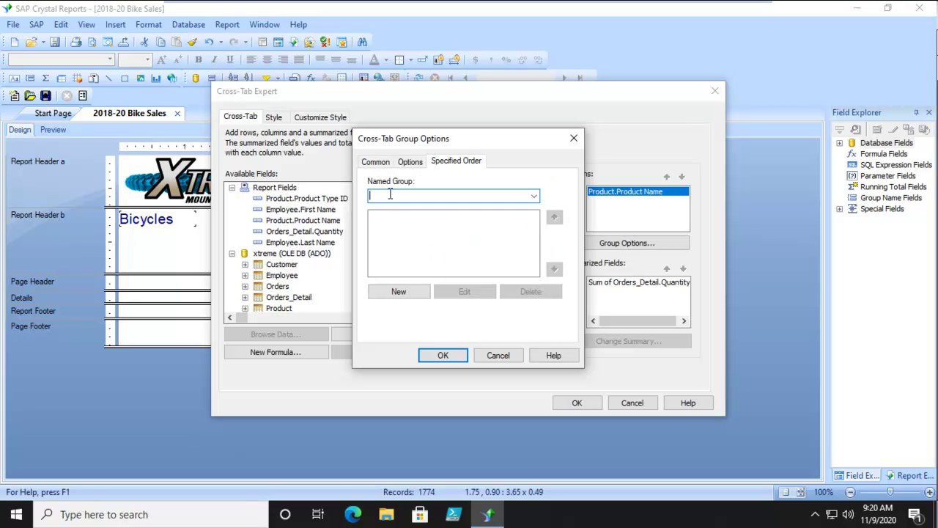
- Start defining a new named group called Nicros in the specified order
click(390, 194)
text(Nicros)
click(414, 238)
click(410, 292)
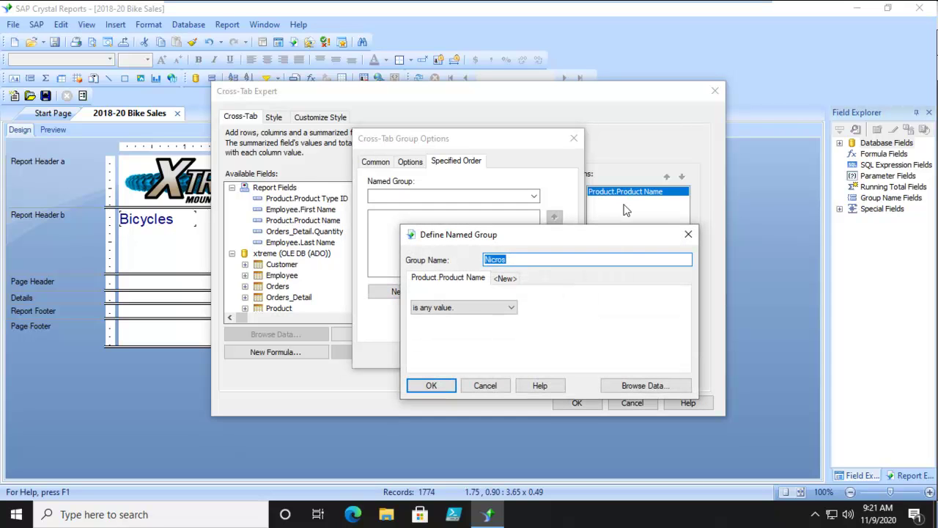
- Set the Nicros group's Product Name condition to "is one of"
click(469, 307)
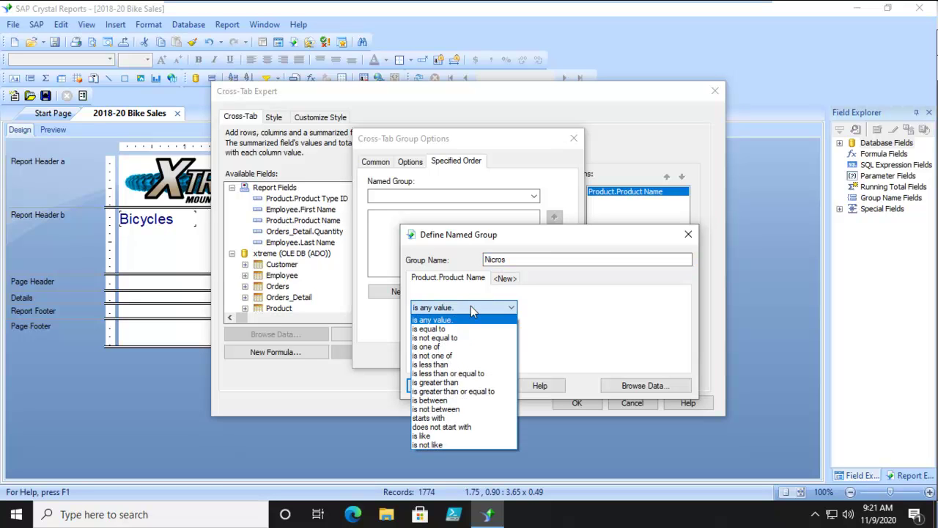
click(451, 276)
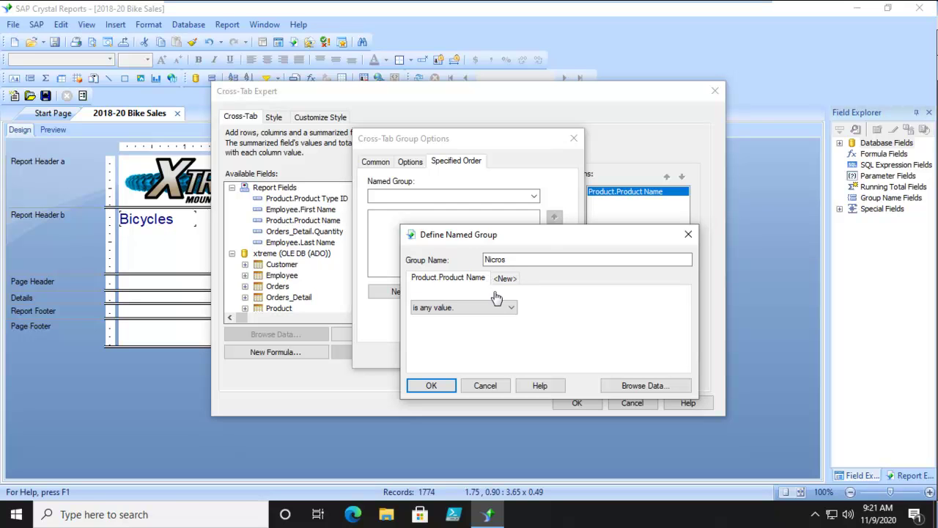
click(459, 307)
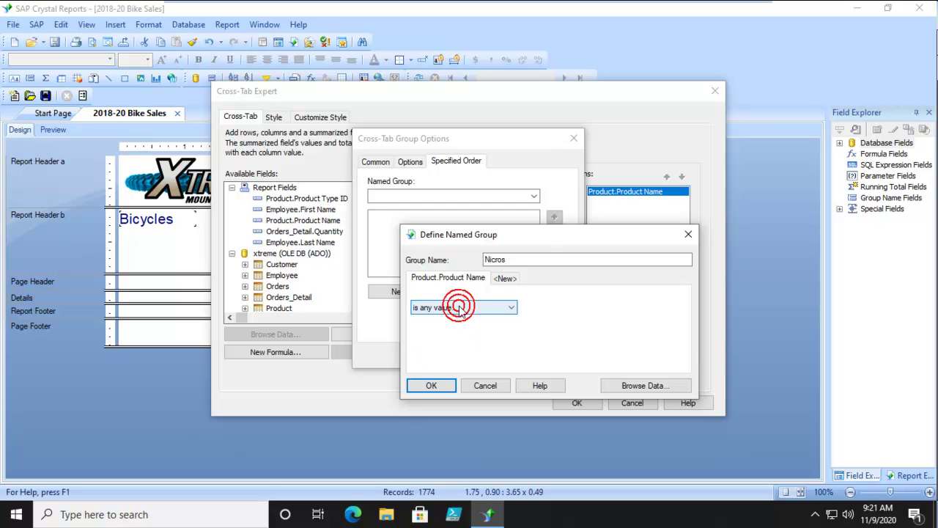
click(511, 308)
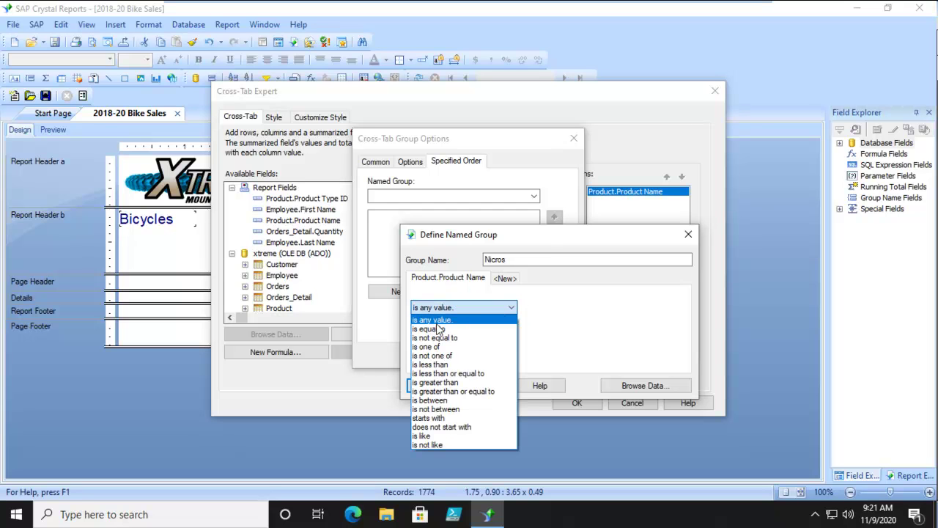
click(447, 346)
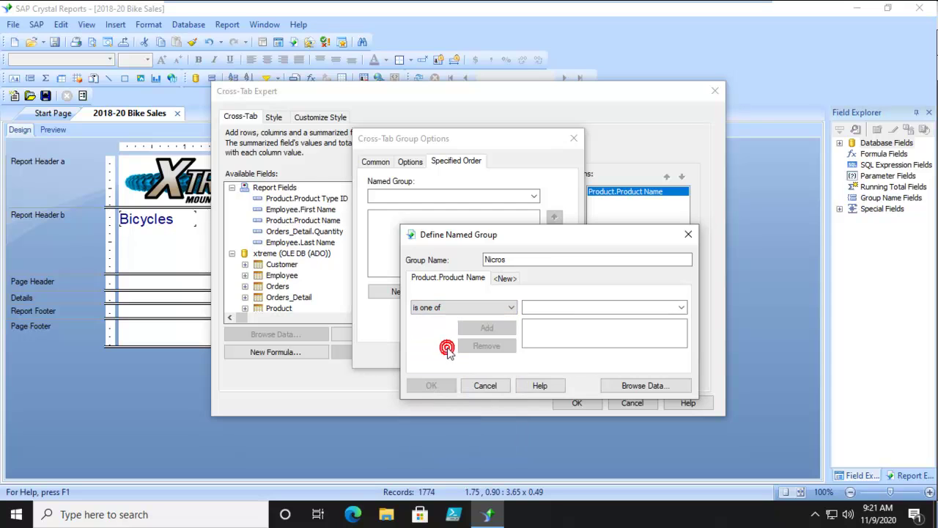
- Add Nicros, Micro Nicros and Mini Nicros as the group's product values and accept the group definition
click(681, 308)
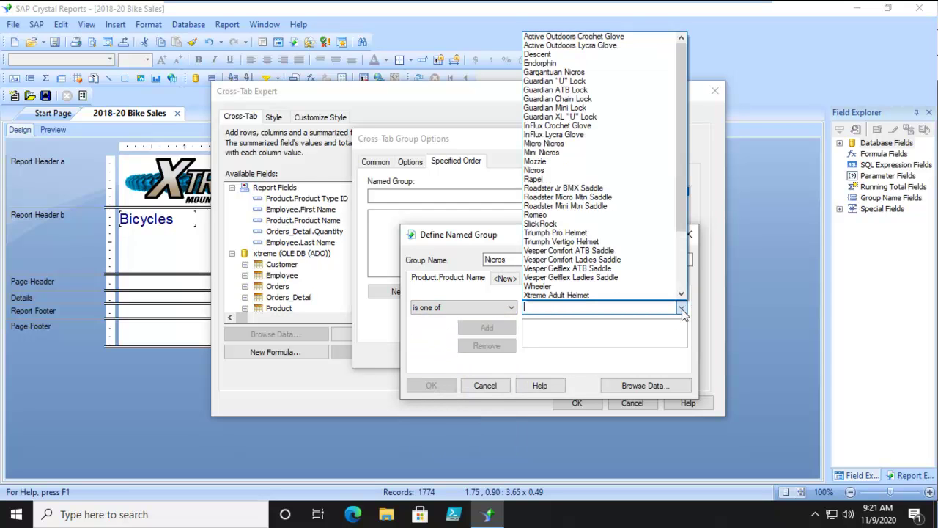
click(553, 171)
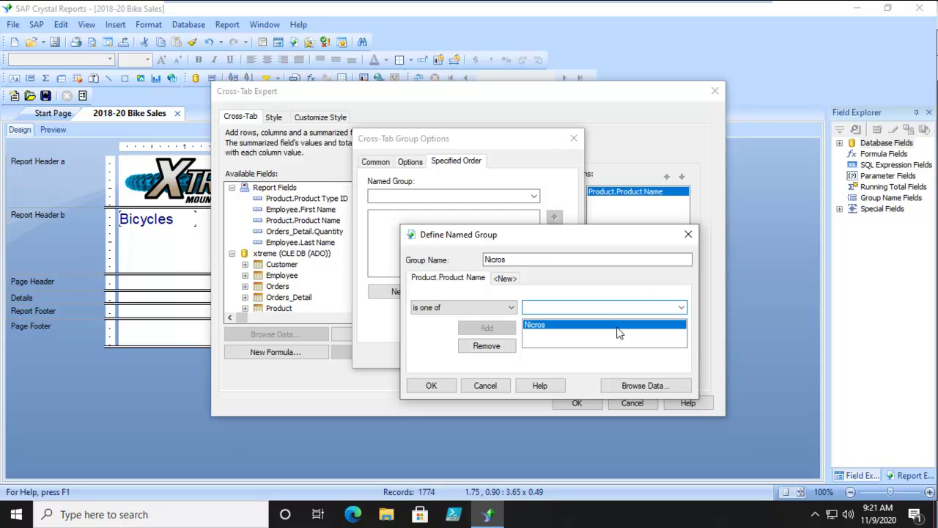
click(681, 307)
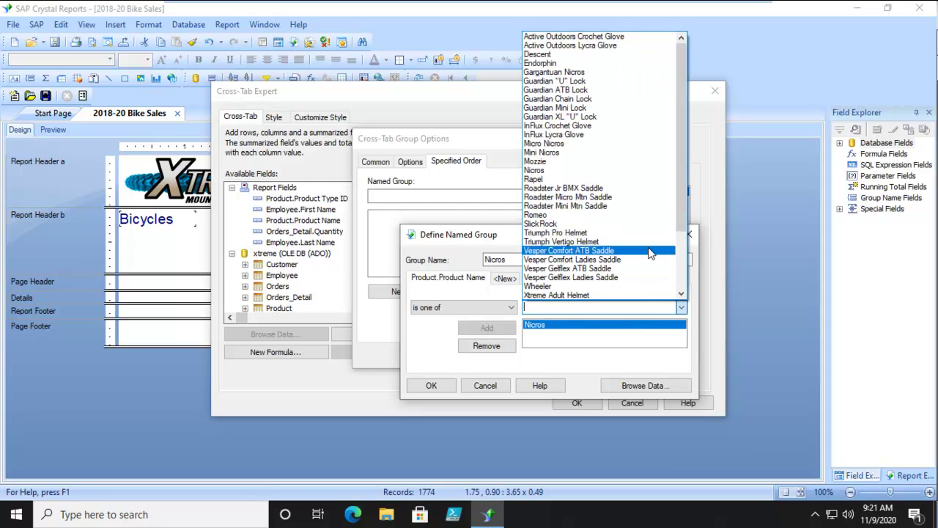
click(543, 144)
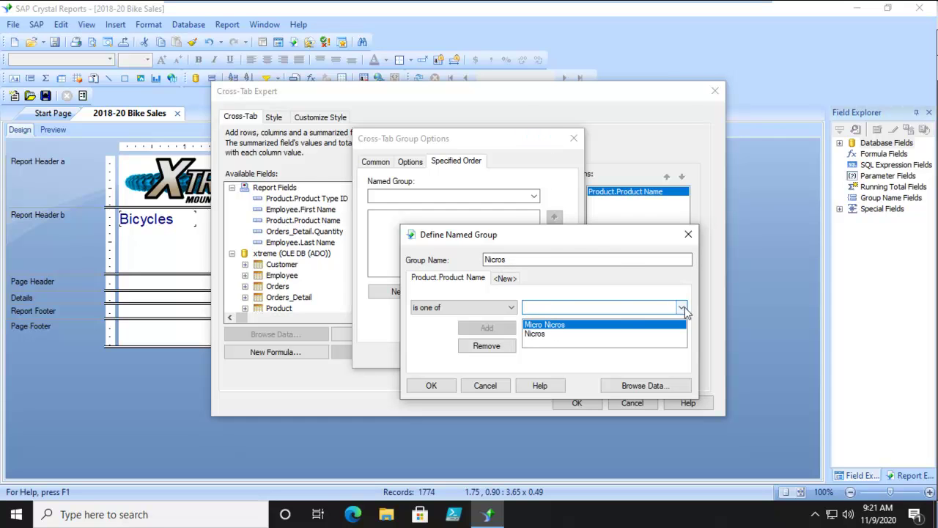
click(682, 307)
click(546, 154)
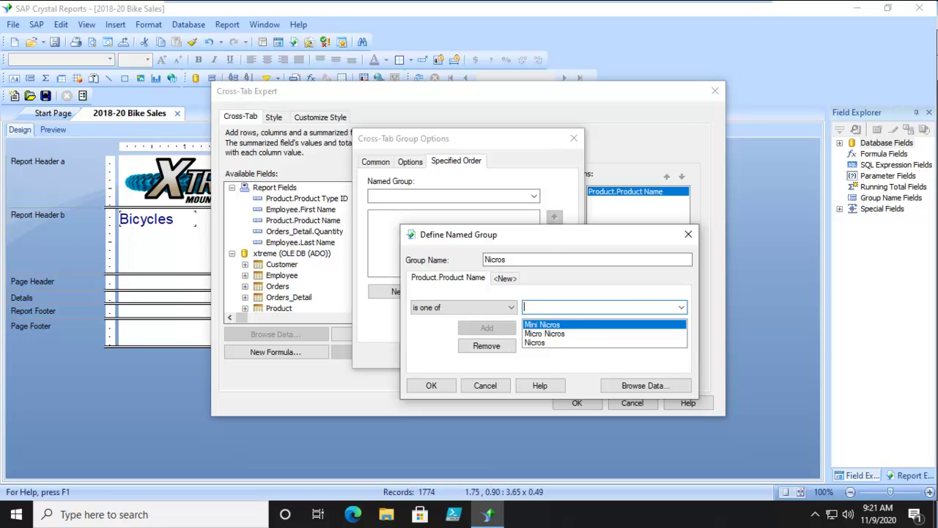
click(430, 386)
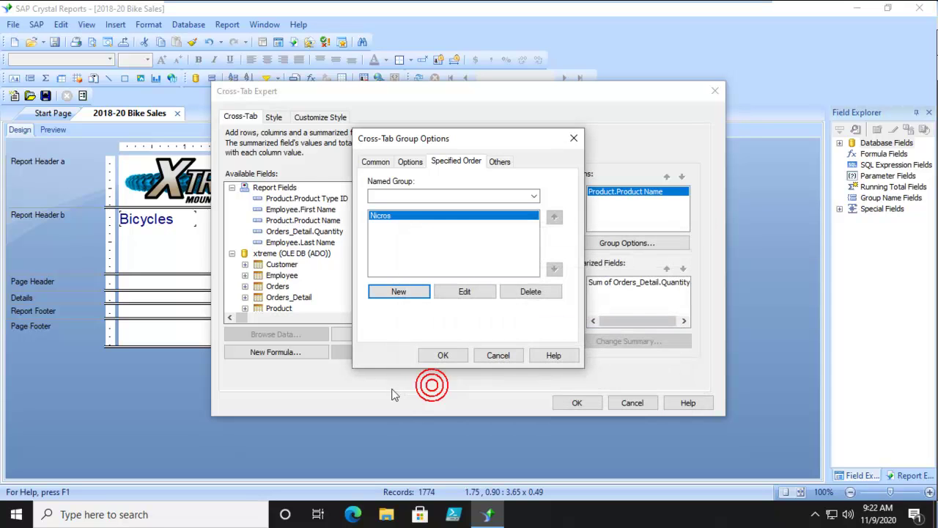
- Apply the column grouping to the cross-tab and preview the report
click(445, 354)
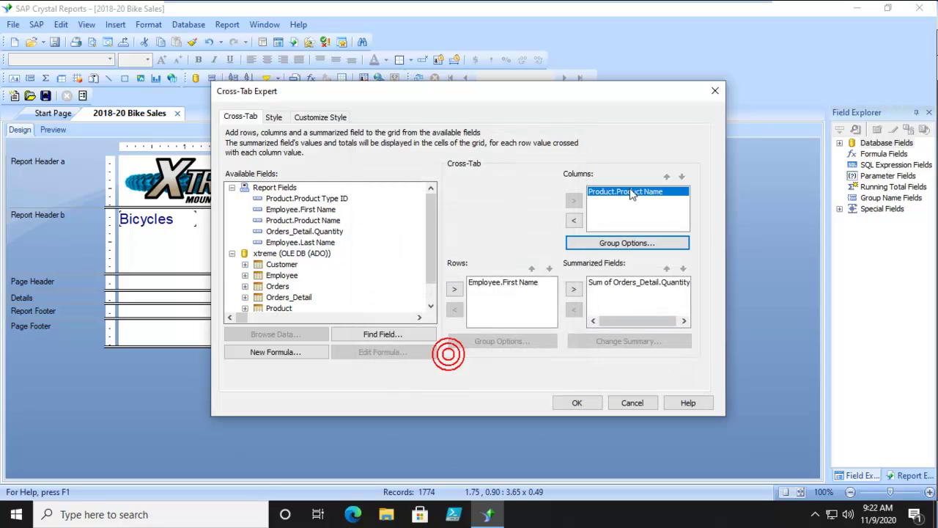
click(574, 403)
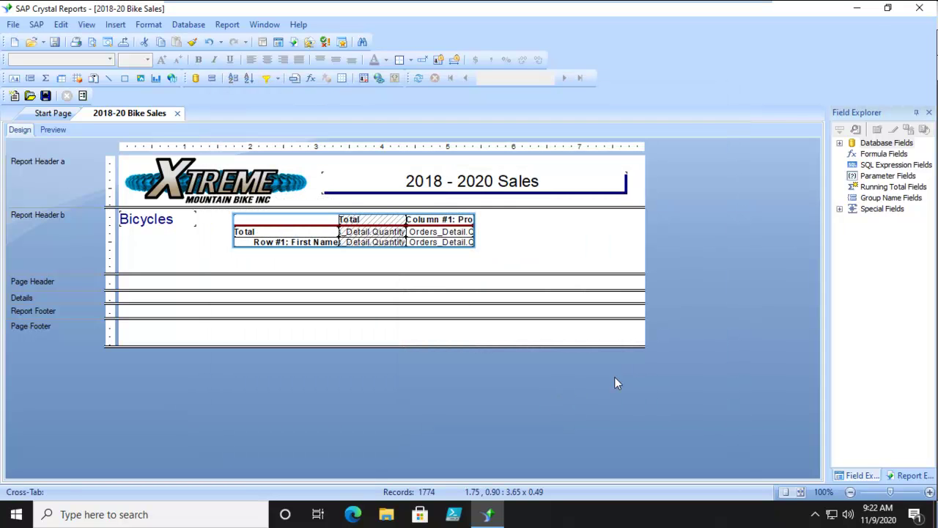
click(52, 130)
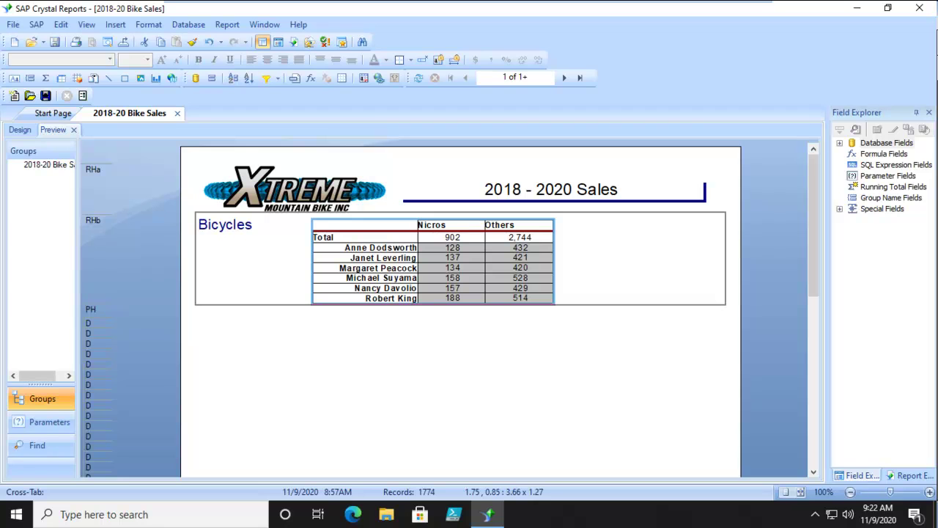
click(412, 354)
- Return to the design view and review the cross-tab's column, row and summarized fields in the Cross-Tab Expert
click(19, 130)
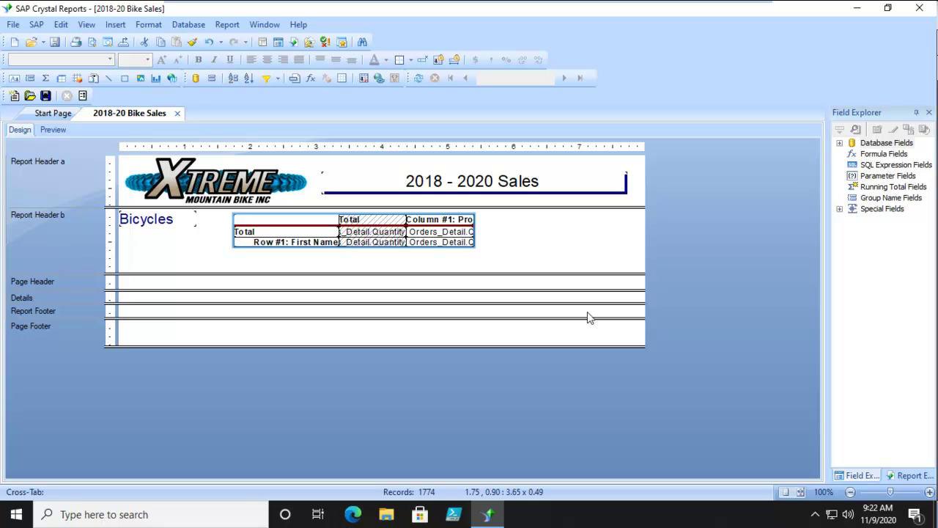
right_click(464, 215)
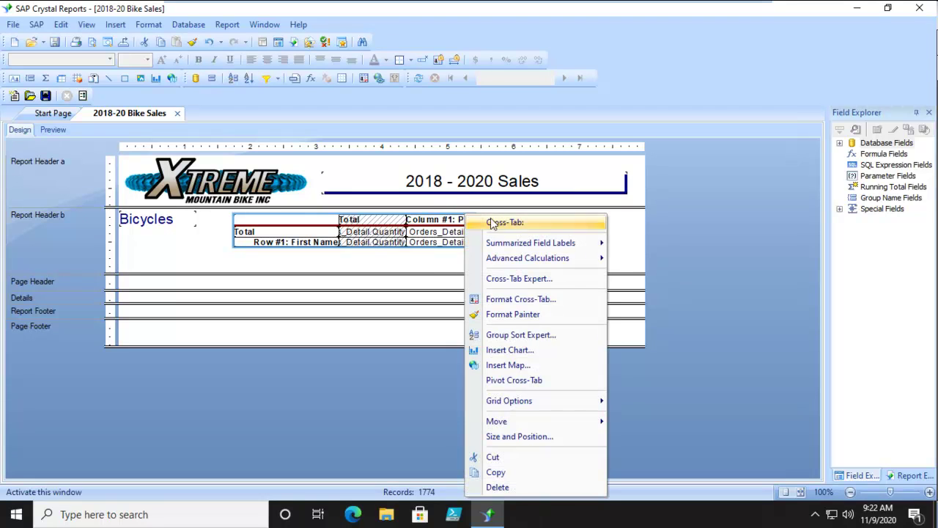
click(507, 281)
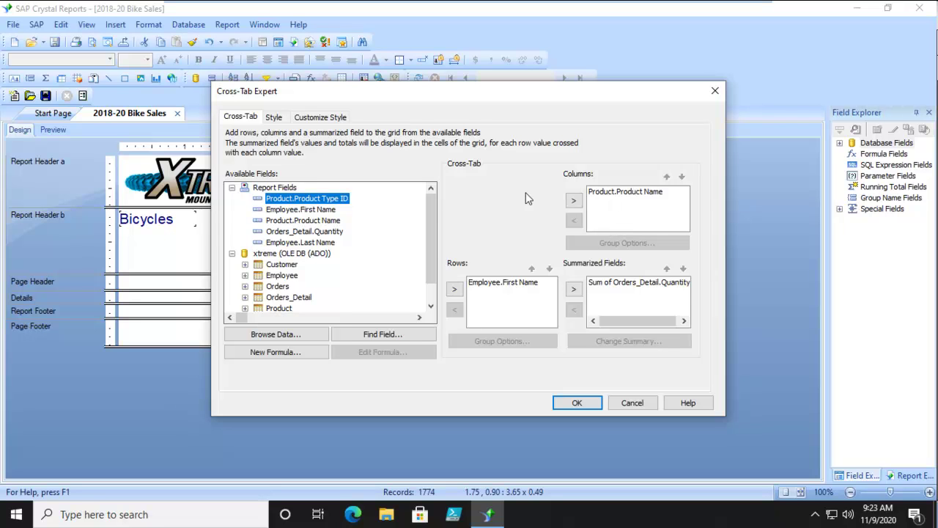
click(598, 192)
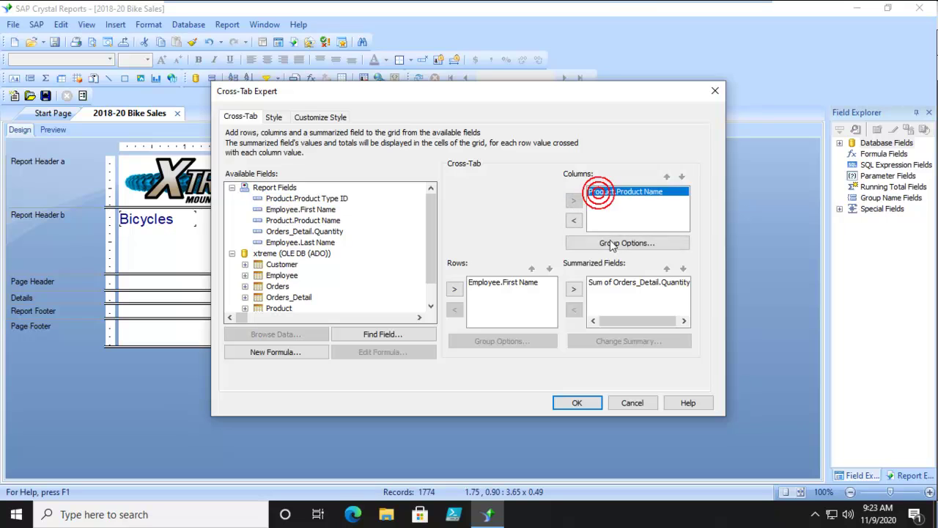
click(531, 283)
click(639, 285)
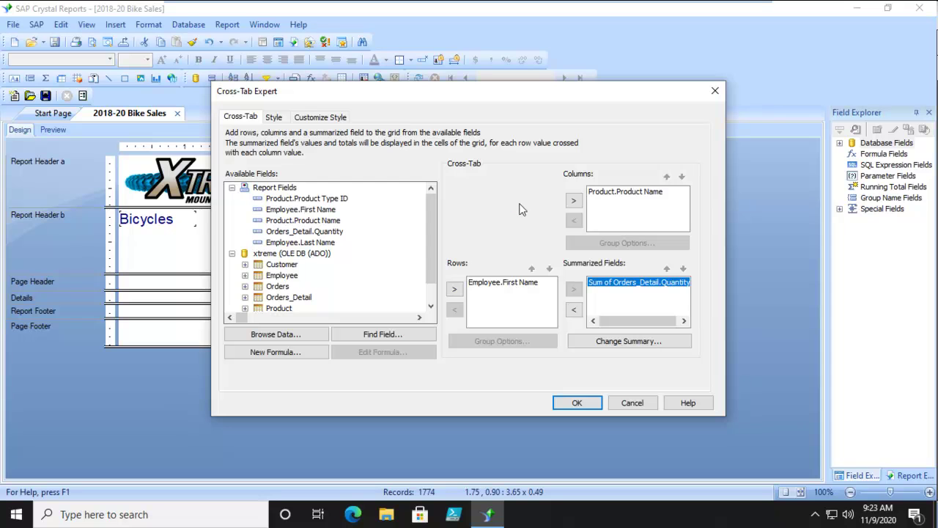
click(575, 408)
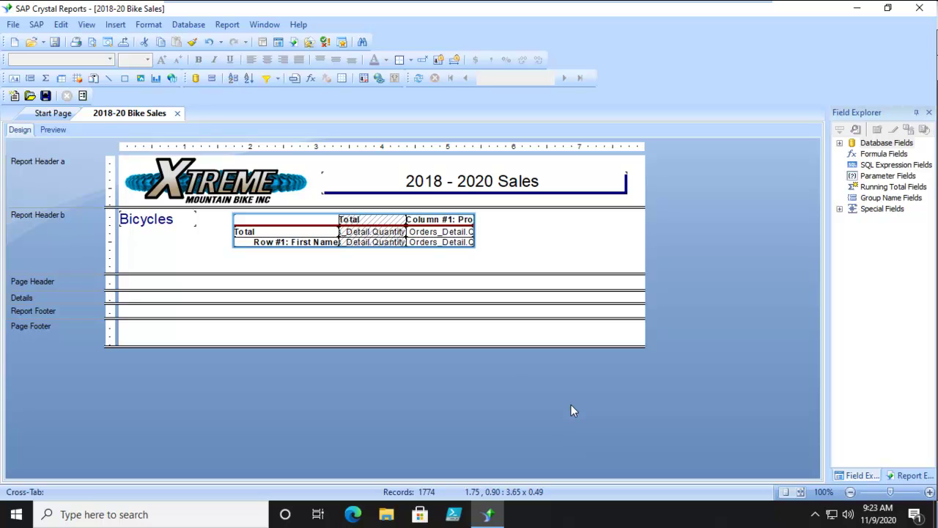
click(163, 252)
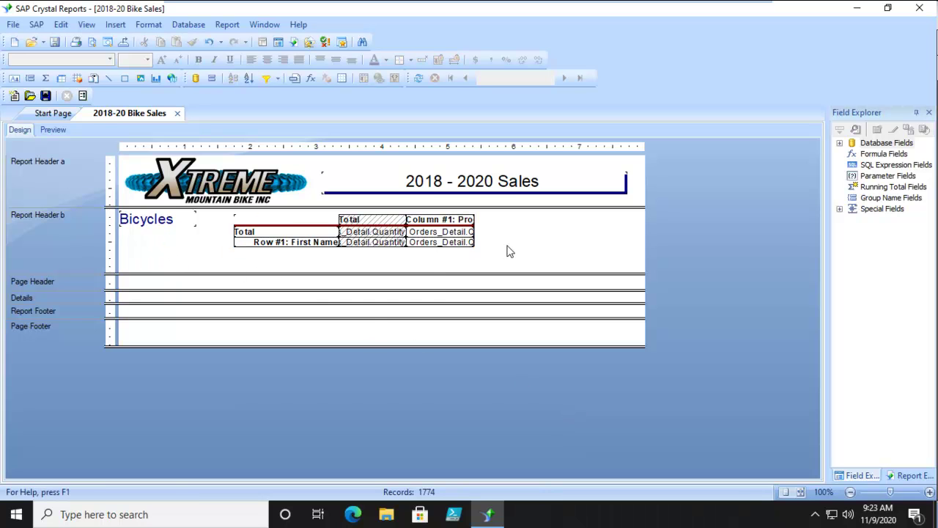
- Start inserting a report group based on the Order Date field of the Orders table
click(31, 79)
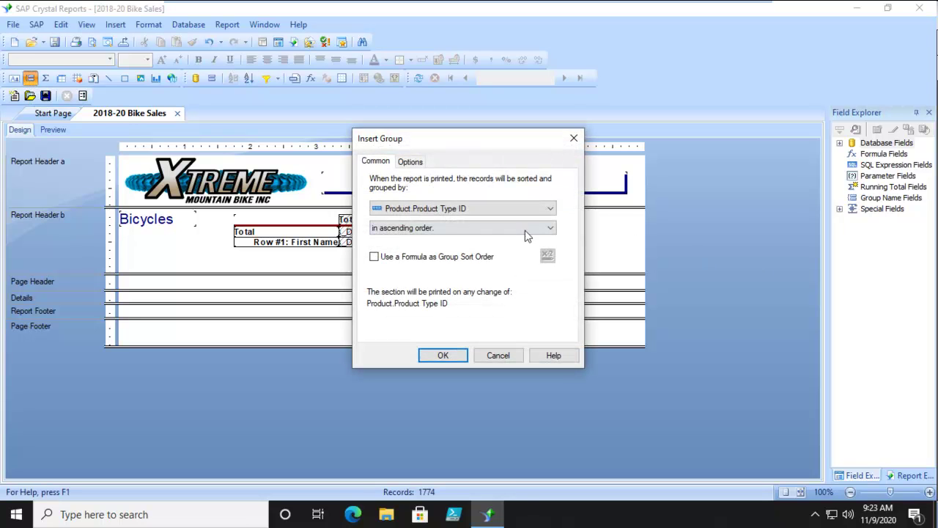
click(550, 209)
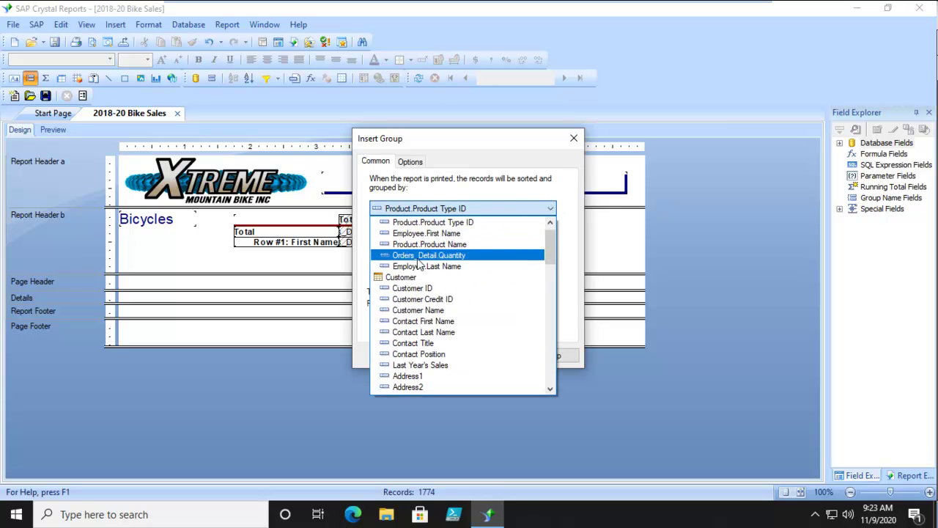
scroll(411, 276, down, 1)
scroll(412, 278, down, 12)
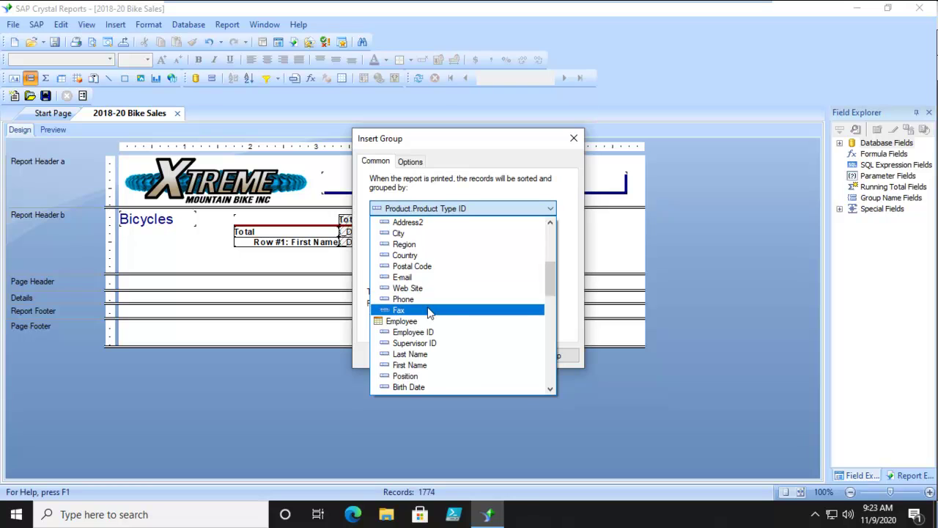
scroll(429, 308, down, 2)
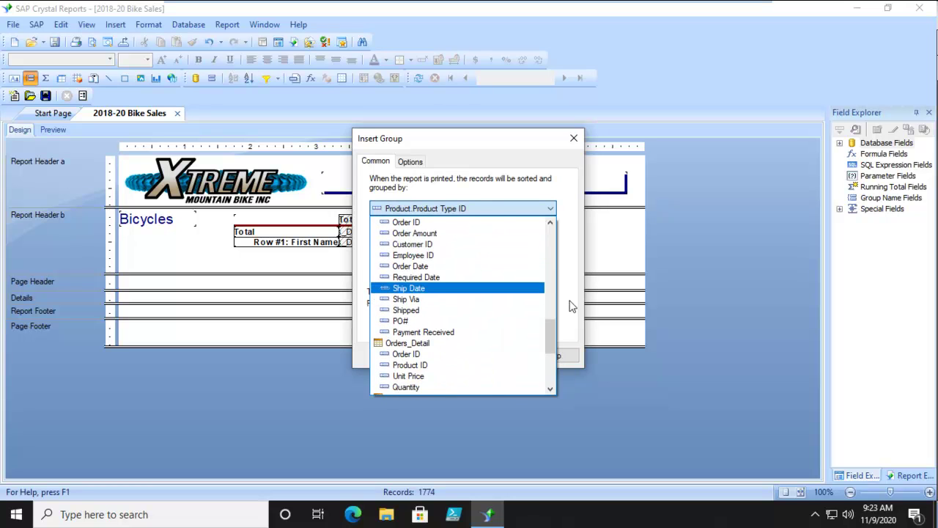
drag(550, 328, 551, 321)
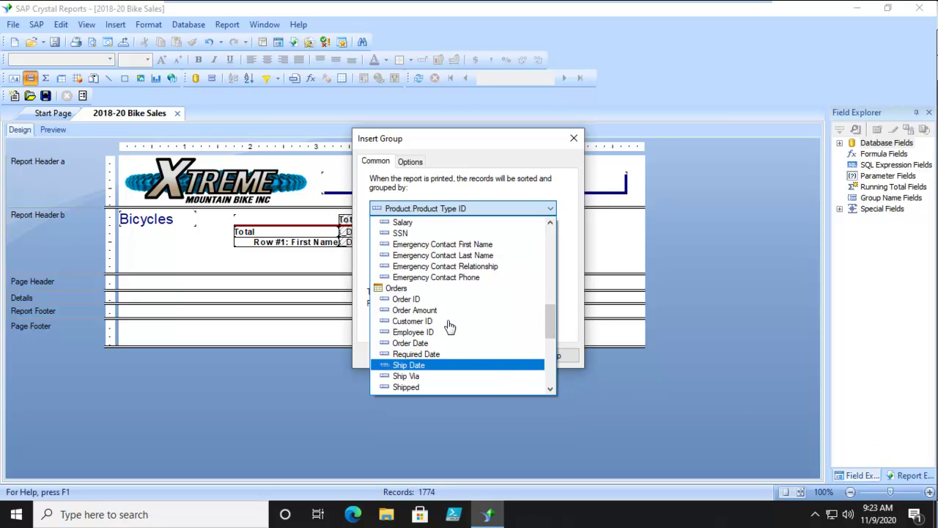
click(418, 342)
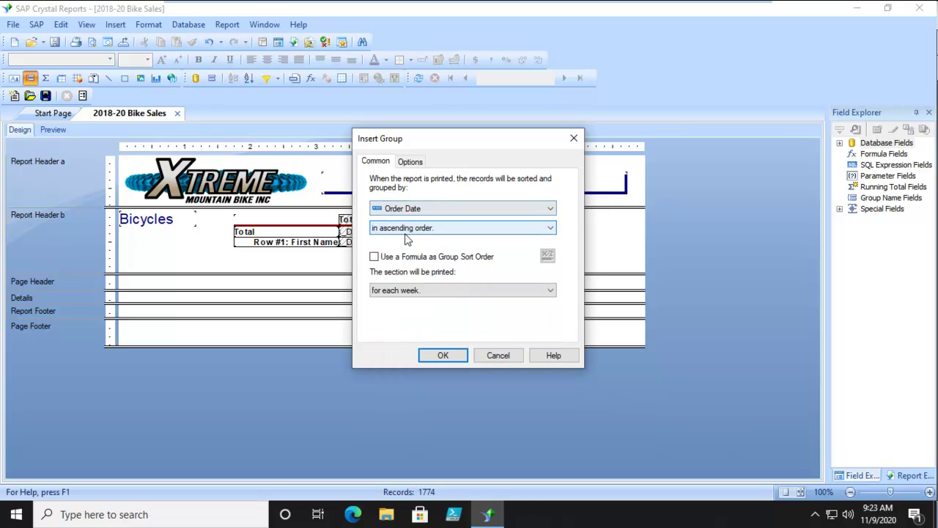
- Set the Order Date group to print for each half year, keep the group together, and insert it
click(404, 292)
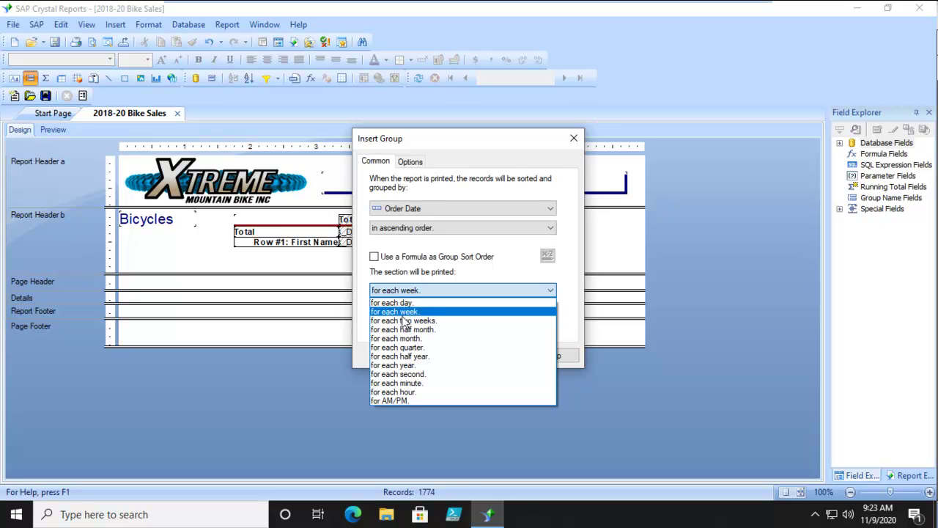
click(405, 357)
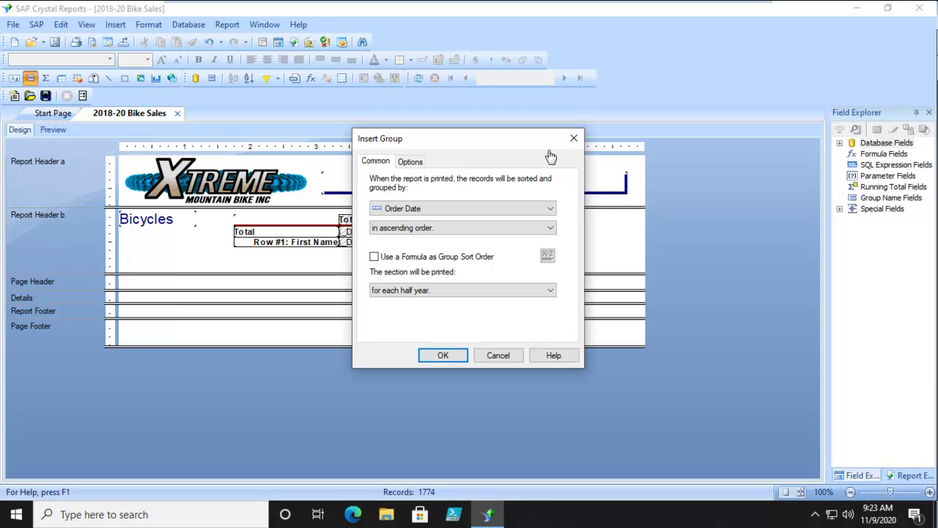
click(412, 162)
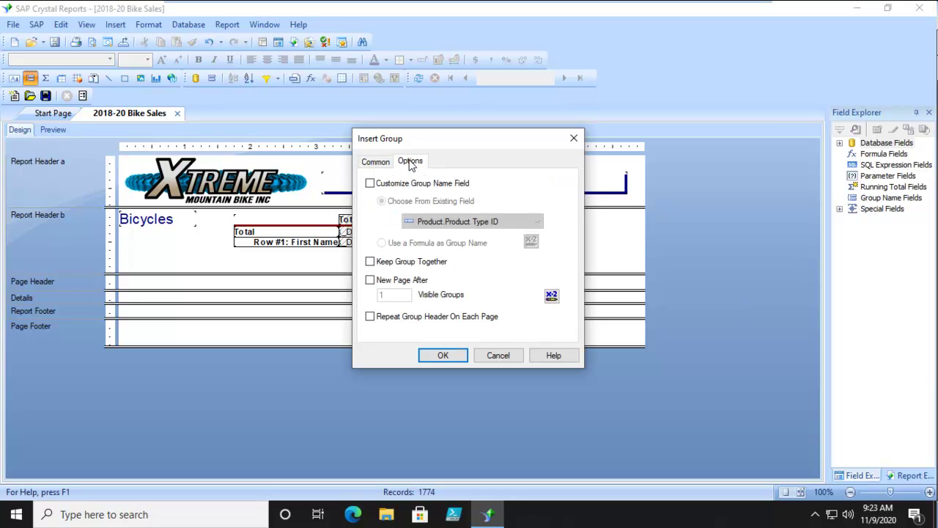
click(371, 263)
click(443, 355)
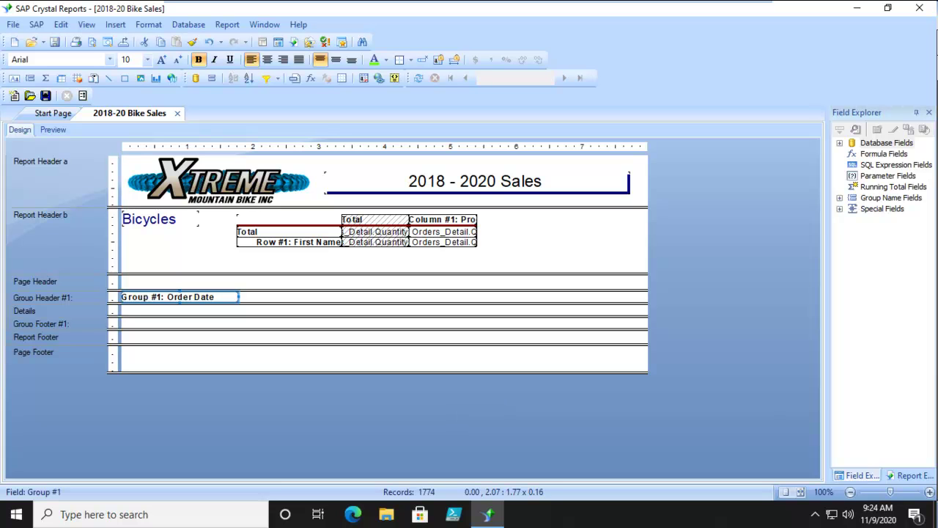
- Move the Order Date group name toward the middle of the page and enlarge Group Header #1 below it
click(184, 293)
drag(230, 300, 418, 311)
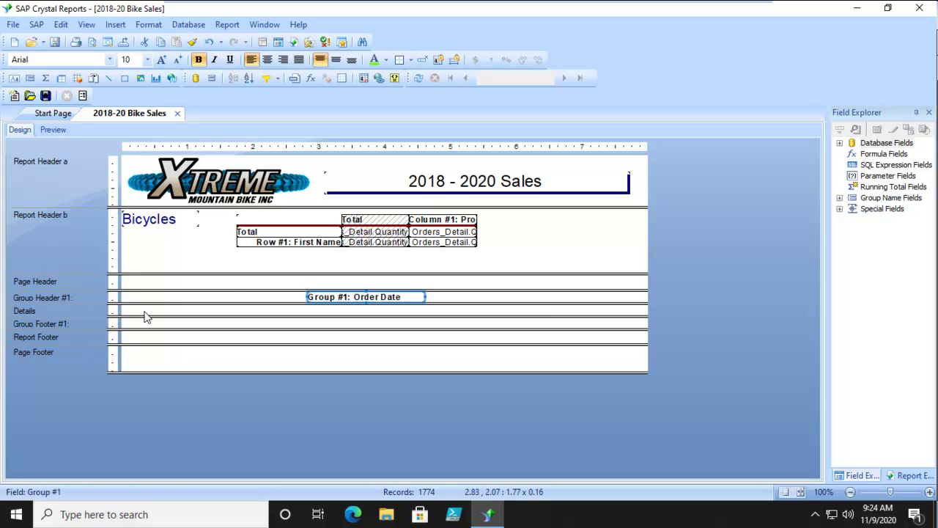
drag(143, 304, 139, 358)
- Move the cross-tab from Report Header b into Group Header #1 beneath the group name, and shrink both sections around their contents
click(242, 244)
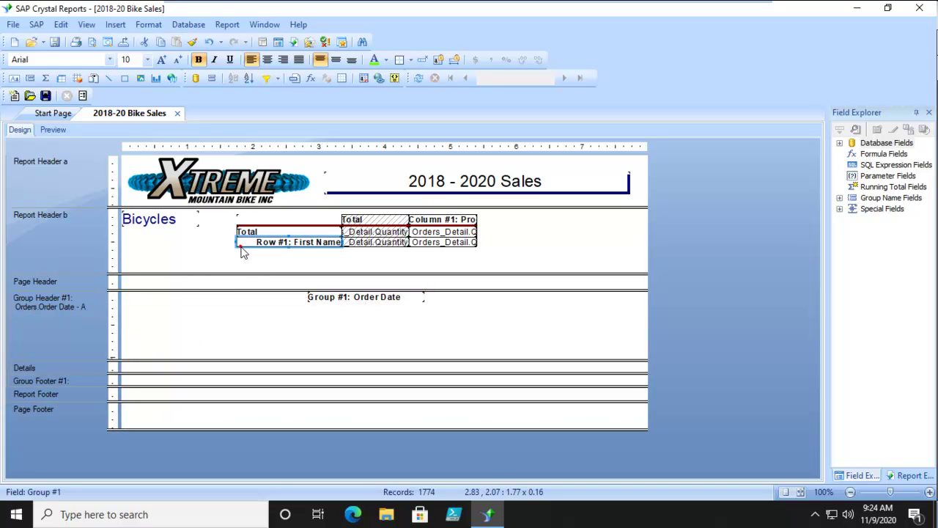
click(557, 258)
drag(498, 258, 218, 211)
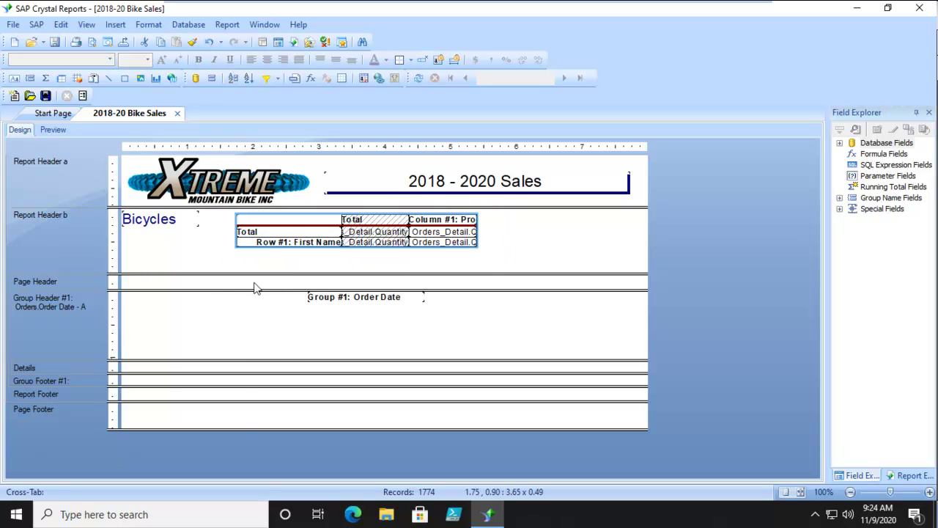
drag(271, 254, 270, 351)
drag(206, 360, 202, 346)
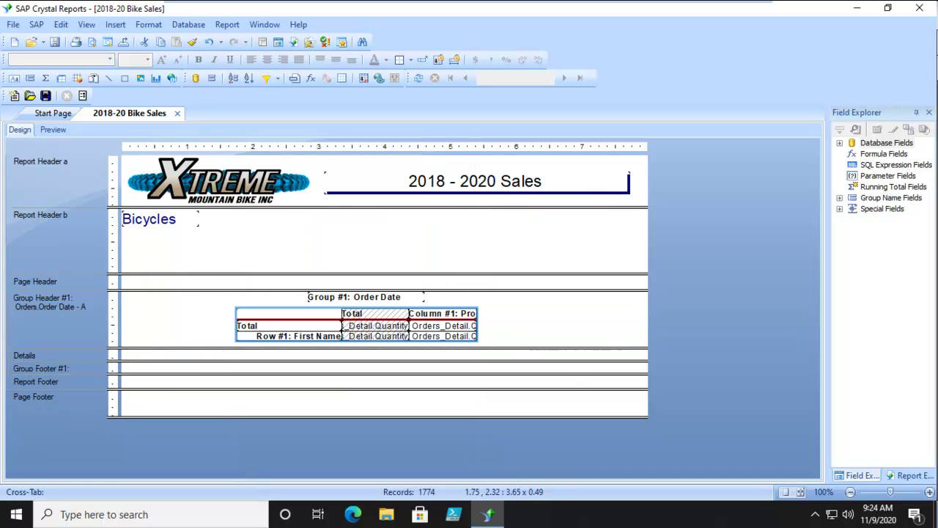
drag(168, 271, 168, 236)
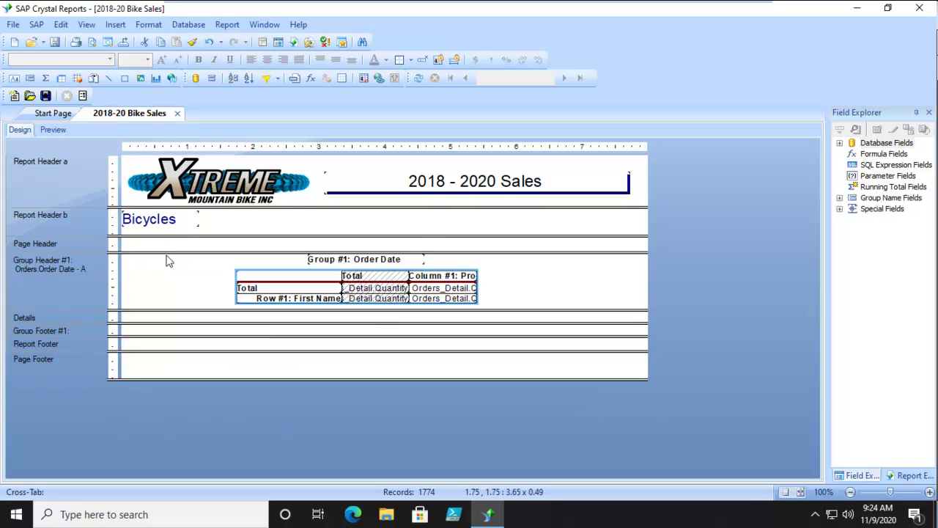
- Preview the report and page through it to examine the cross-tab for each half-year group and the pages between them
click(53, 129)
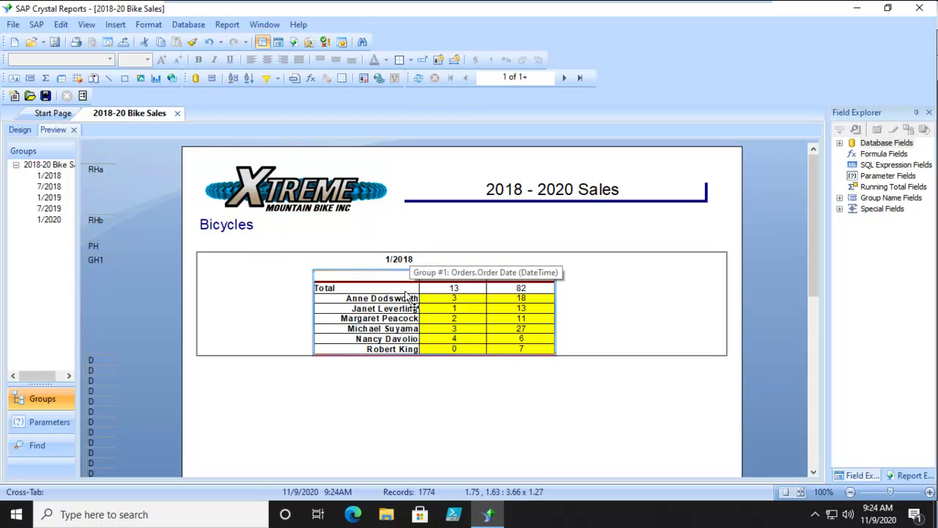
scroll(460, 391, down, 3)
scroll(459, 391, down, 5)
scroll(459, 396, up, 6)
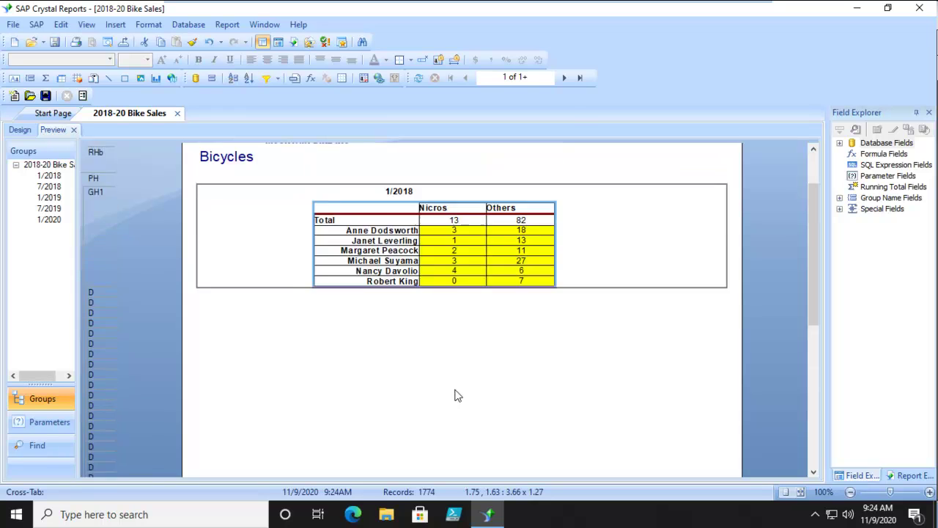
scroll(455, 396, up, 2)
click(564, 77)
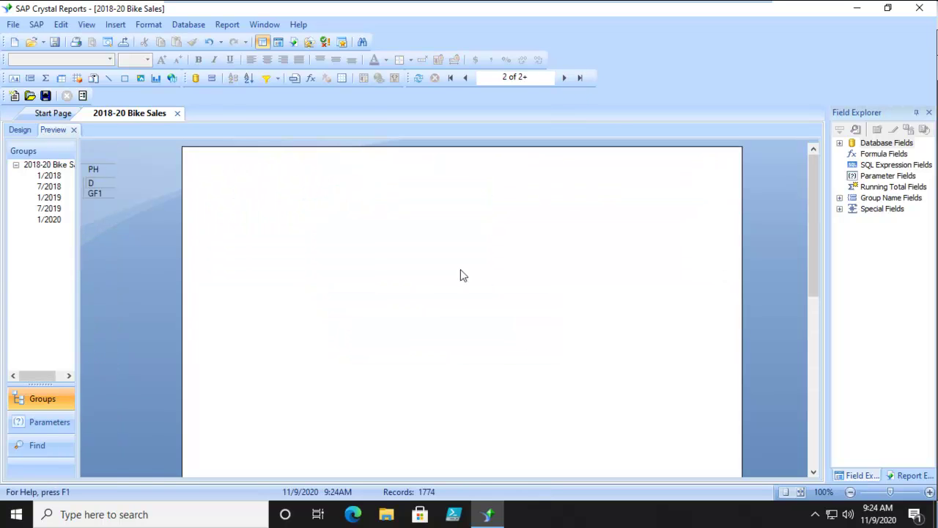
scroll(511, 364, down, 5)
scroll(513, 364, down, 2)
scroll(514, 364, up, 6)
click(564, 78)
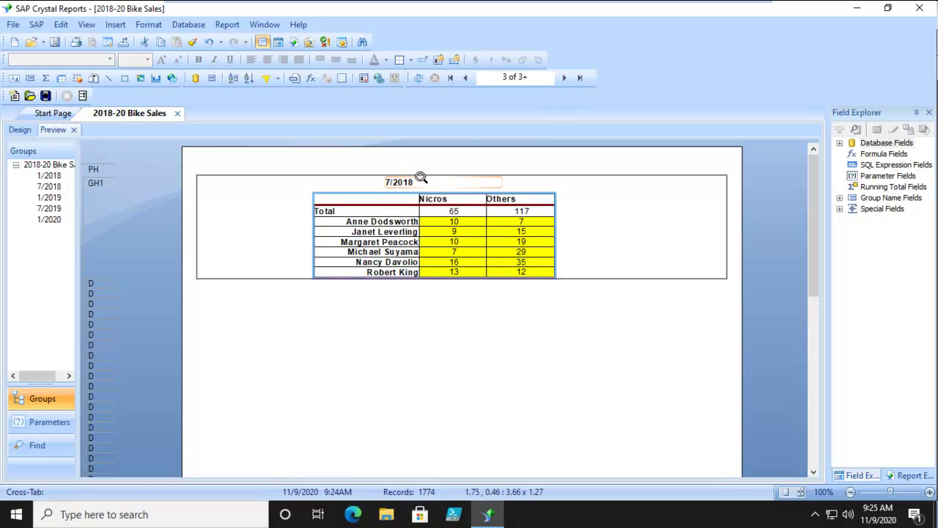
click(563, 78)
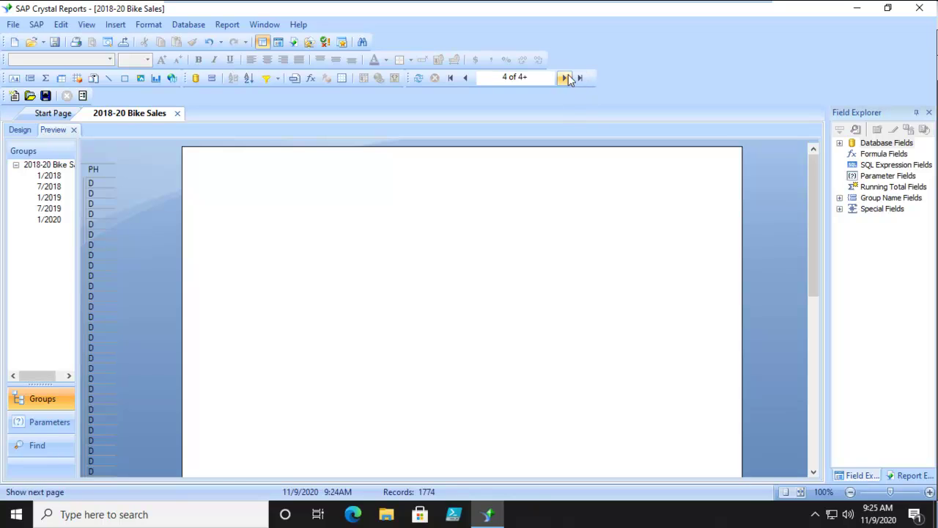
click(564, 78)
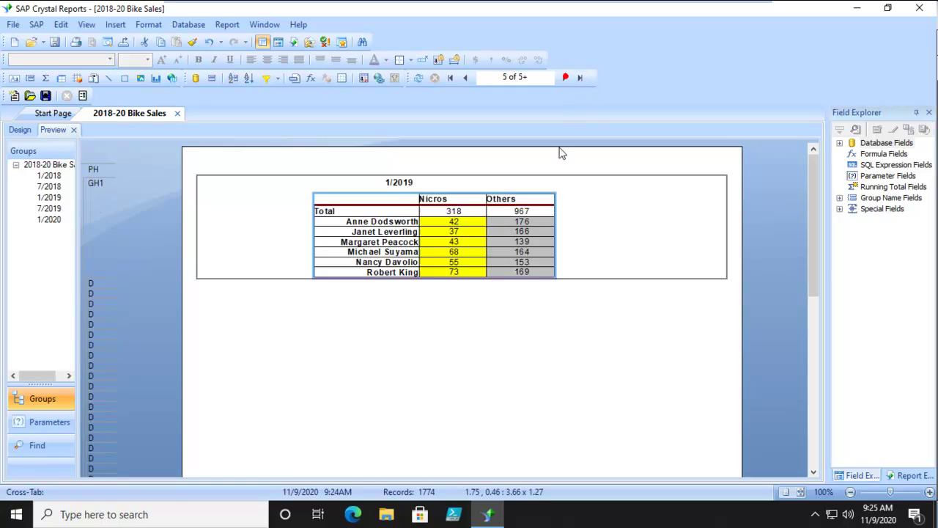
click(564, 78)
click(564, 78)
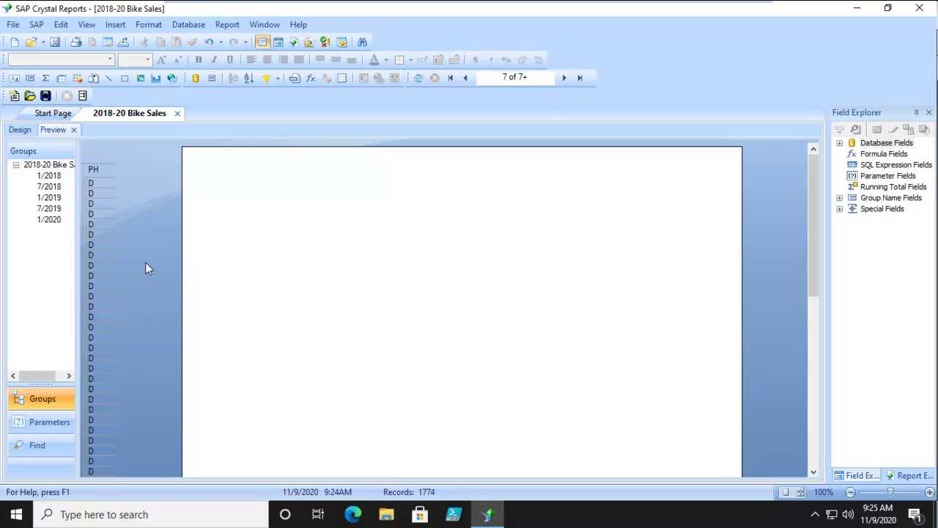
- Return to the design view and shrink the empty Page Header section
click(10, 130)
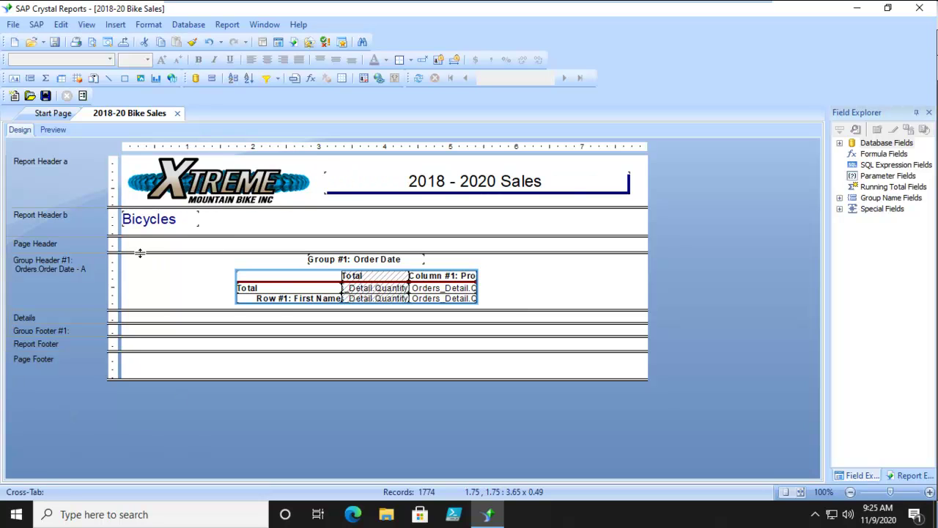
drag(139, 253, 139, 244)
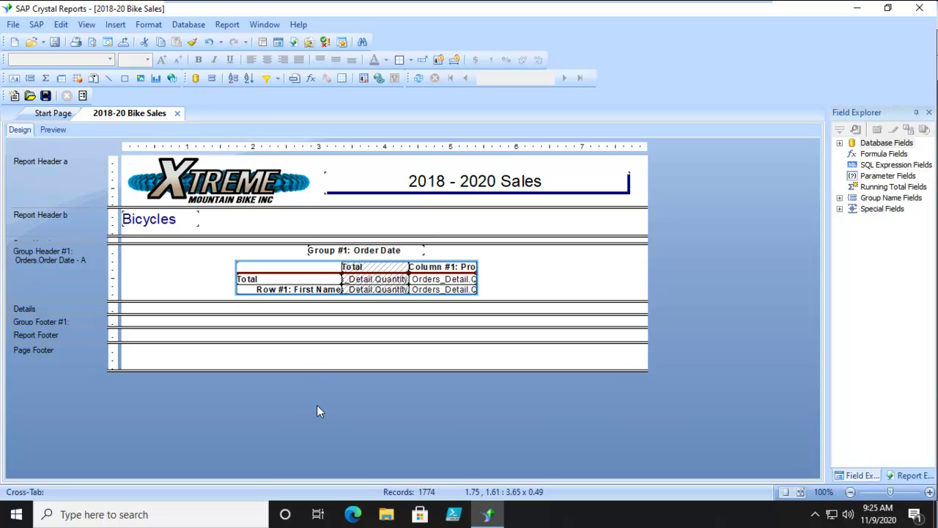
- Set the report's page orientation to Landscape in the page setup
click(13, 24)
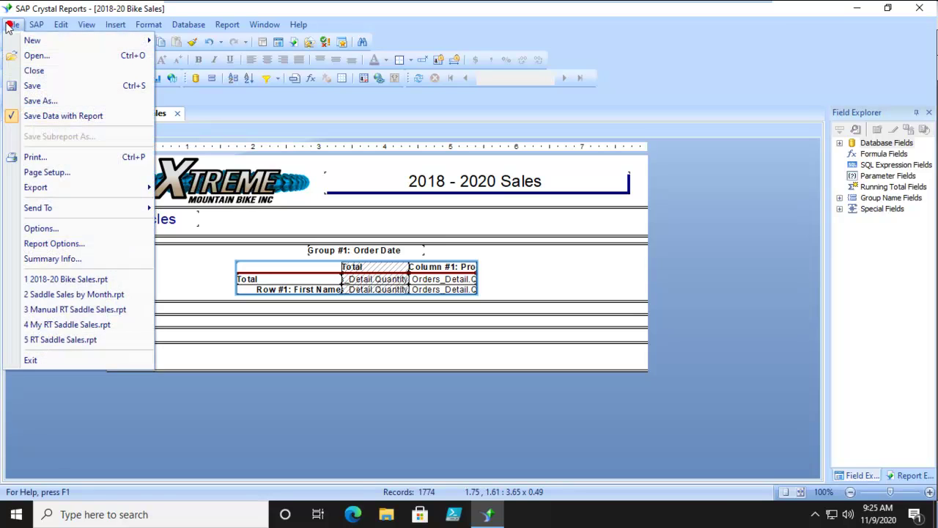
click(51, 172)
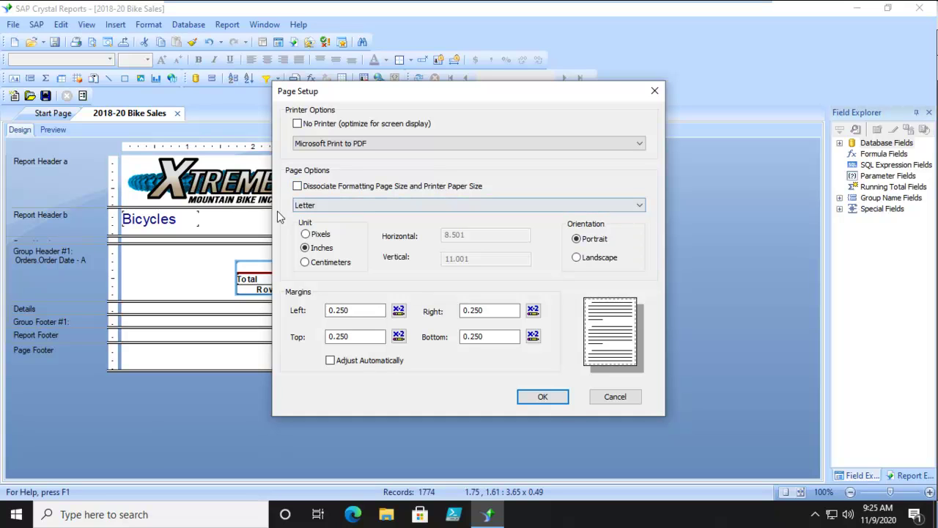
click(300, 205)
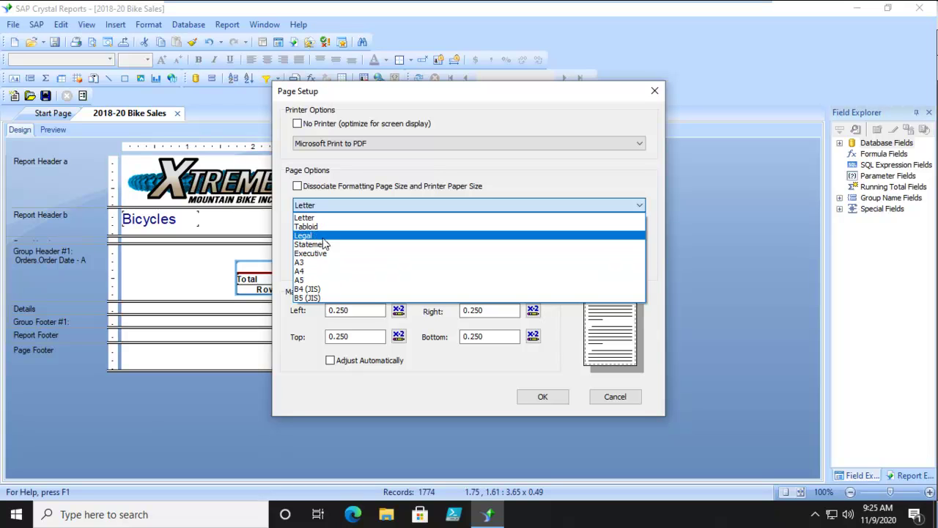
click(322, 195)
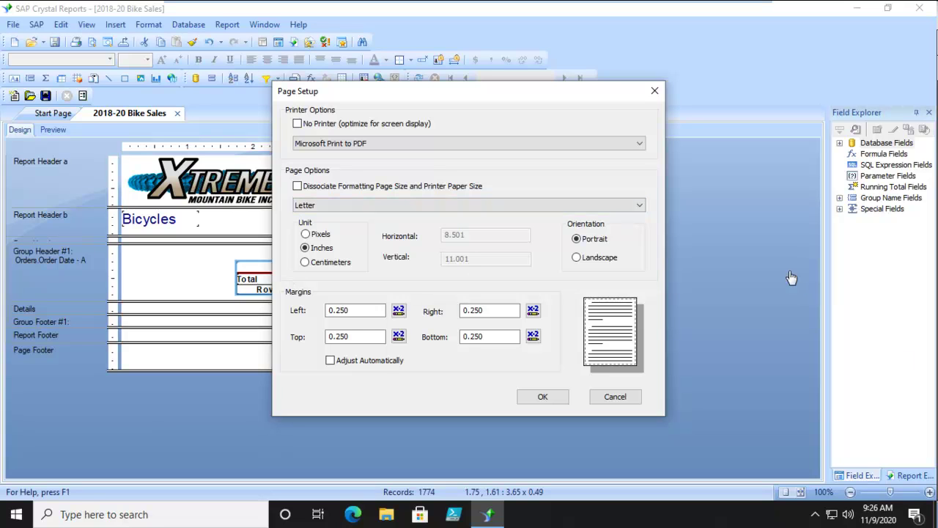
click(577, 258)
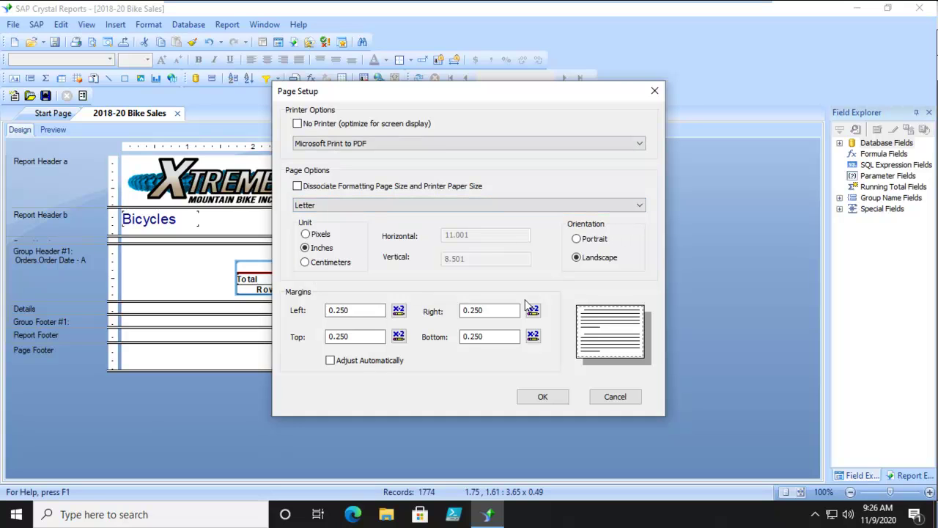
click(543, 398)
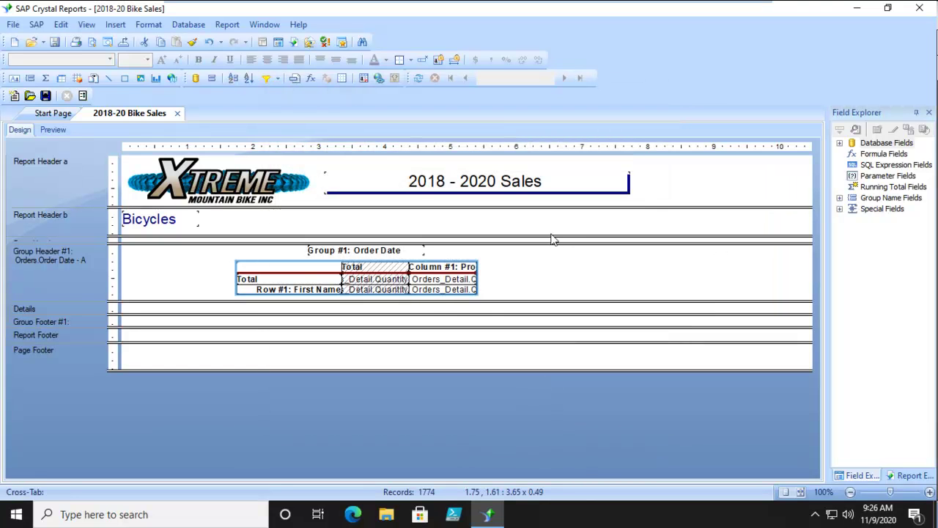
- Preview the landscape report from its first page and examine how the half-year groups break across pages
click(49, 130)
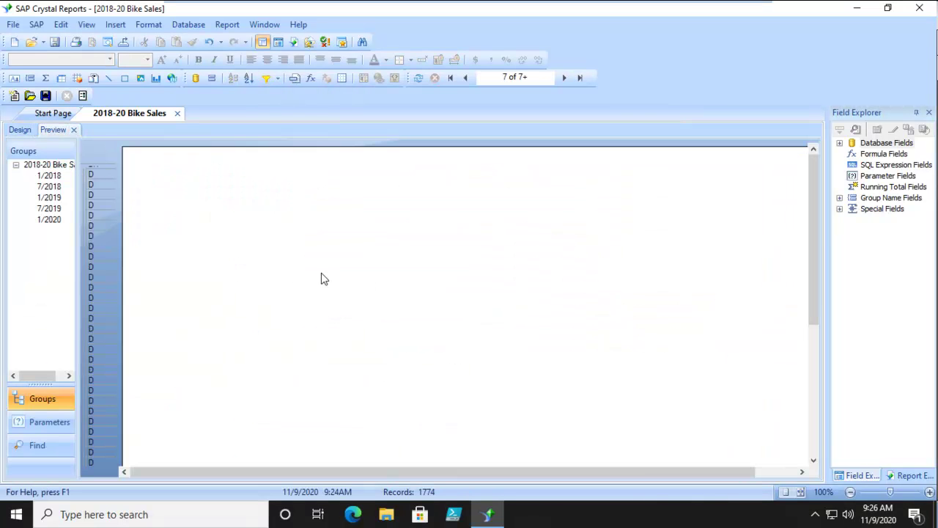
scroll(323, 276, down, 5)
scroll(322, 275, up, 5)
click(450, 77)
click(557, 390)
drag(566, 471, 571, 348)
scroll(572, 337, down, 3)
scroll(570, 293, up, 3)
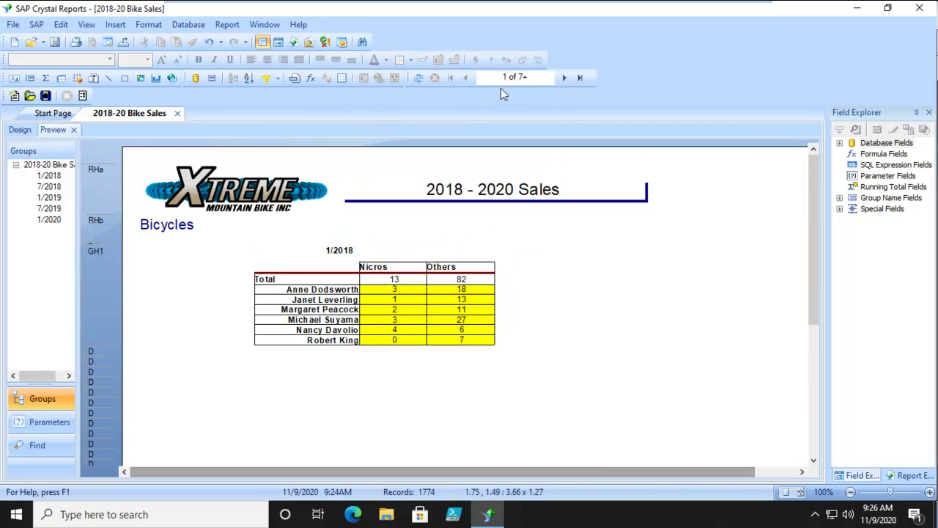
click(565, 77)
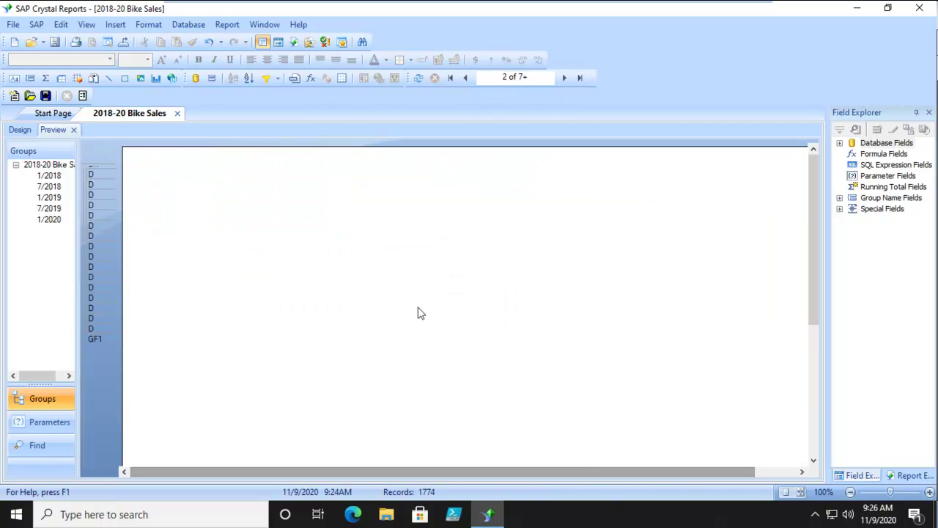
- Return to the design view and slightly reduce the height of Report Header b below the Bicycles heading
click(14, 131)
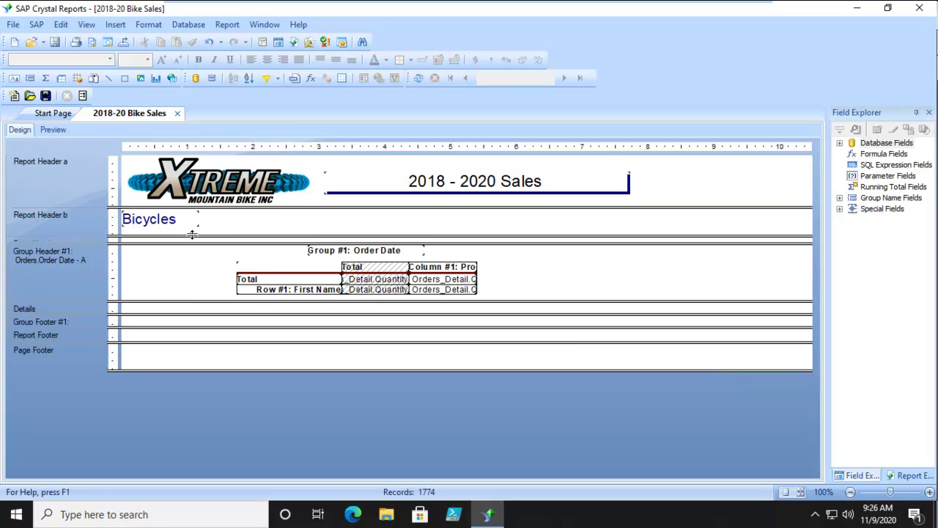
drag(163, 243, 157, 232)
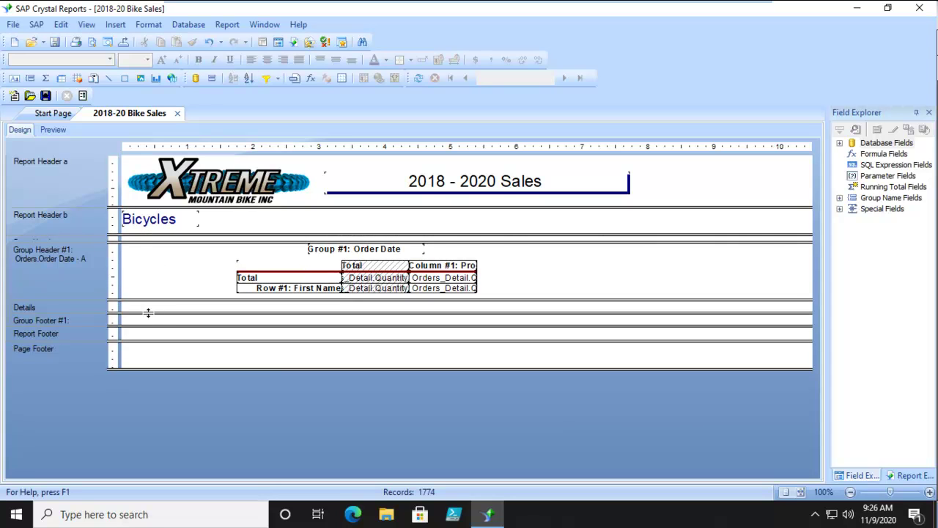
- Collapse the empty Details, Group Footer #1 and Report Footer sections to minimal height
drag(148, 313, 146, 296)
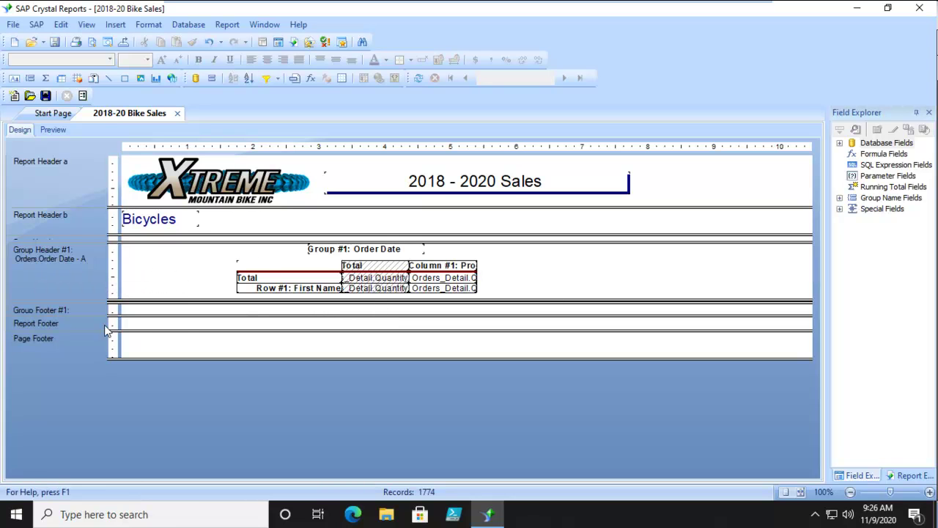
mouse_move(136, 315)
mouse_down()
mouse_move(133, 304)
mouse_move(128, 314)
mouse_up()
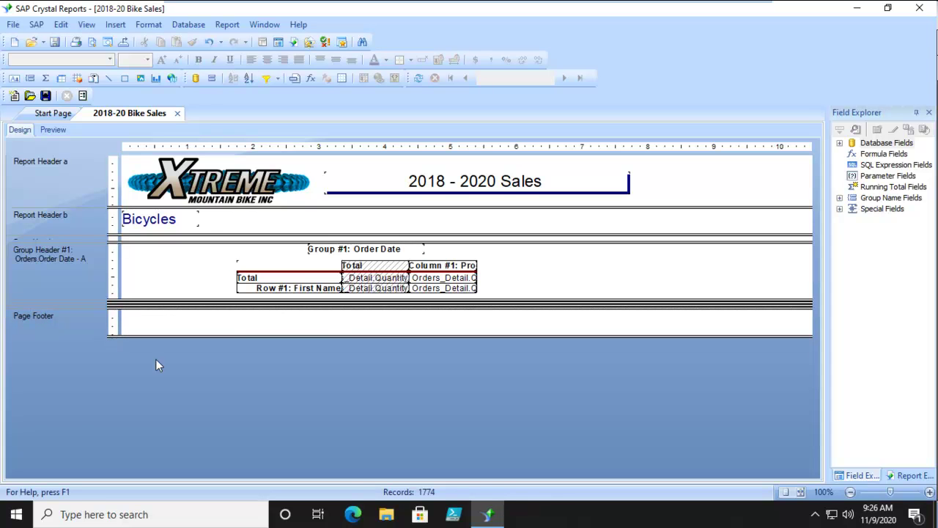
- Preview the compacted report and examine how the half-year cross-tabs are distributed over its first and last pages
click(52, 129)
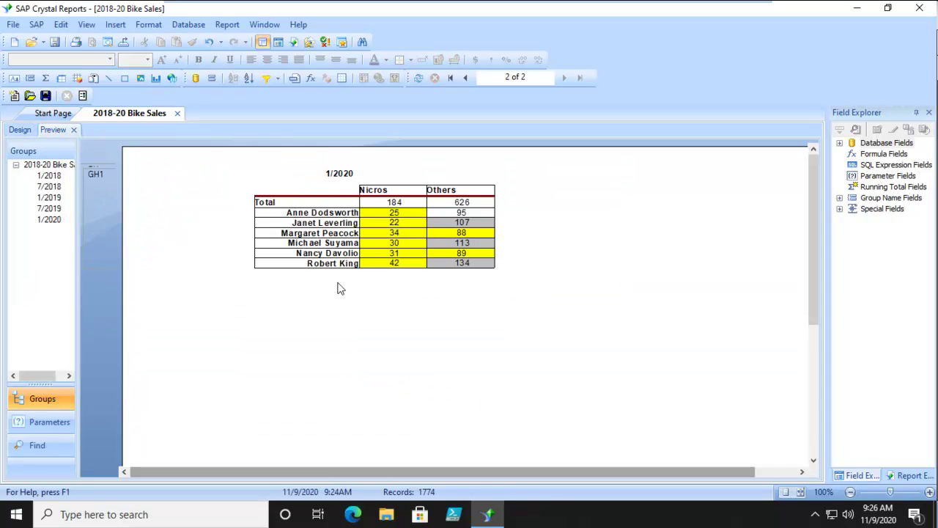
click(450, 80)
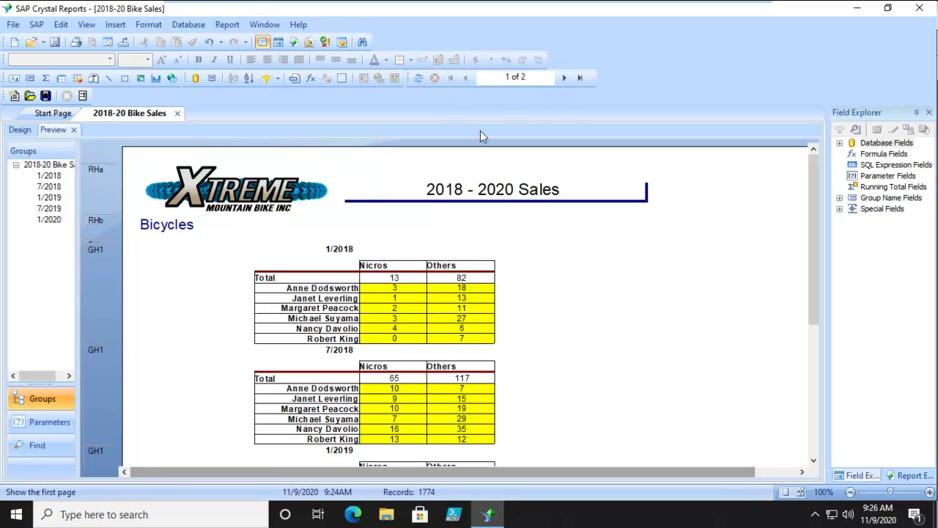
scroll(587, 352, down, 3)
scroll(597, 265, up, 2)
scroll(598, 265, up, 2)
click(564, 77)
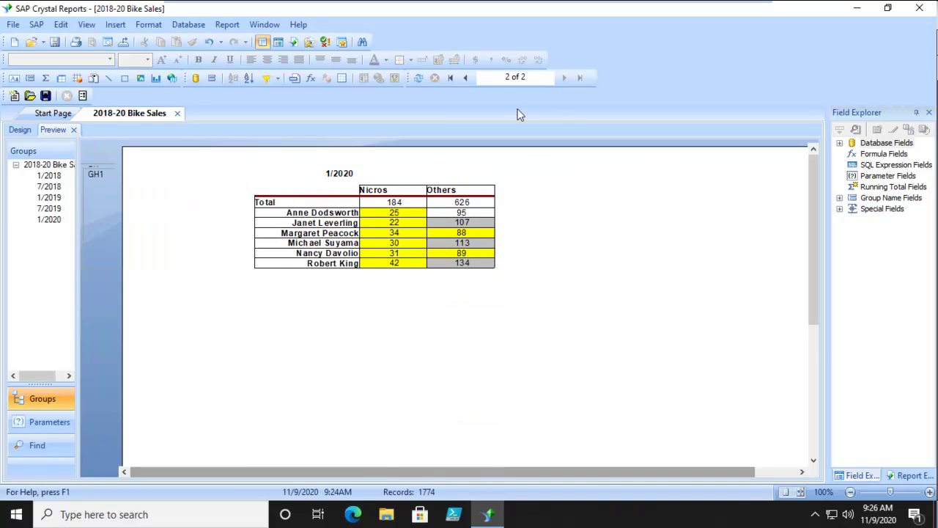
click(450, 78)
scroll(562, 329, down, 3)
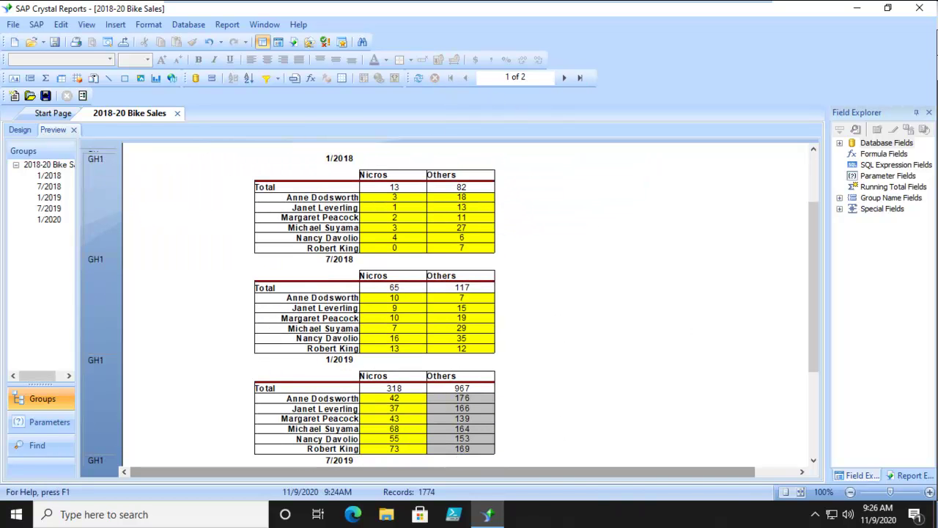